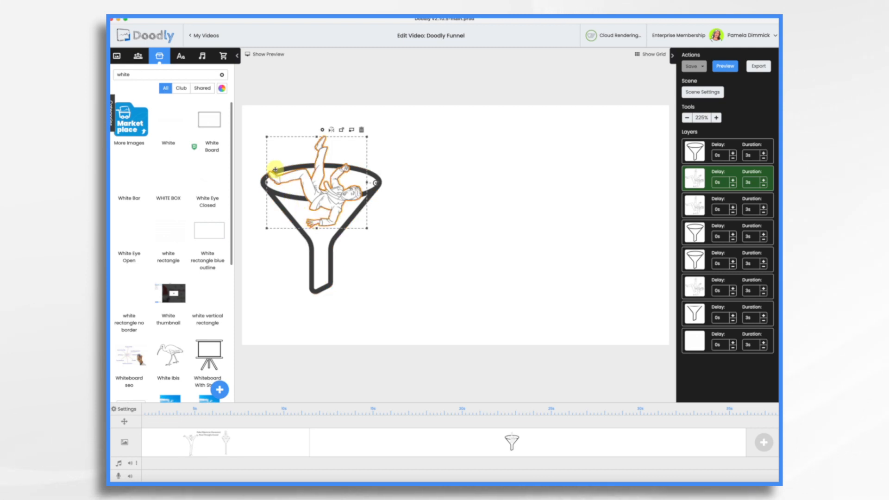
Try the falling man's layer behind the first funnel's layer, and reposition him higher over that funnel's mouth
mouse_move(321, 203)
left_mouse_down()
mouse_move(320, 125)
mouse_move(315, 333)
mouse_move(319, 117)
mouse_move(318, 258)
mouse_move(322, 201)
left_mouse_up()
left_click_drag(700, 178, 697, 151)
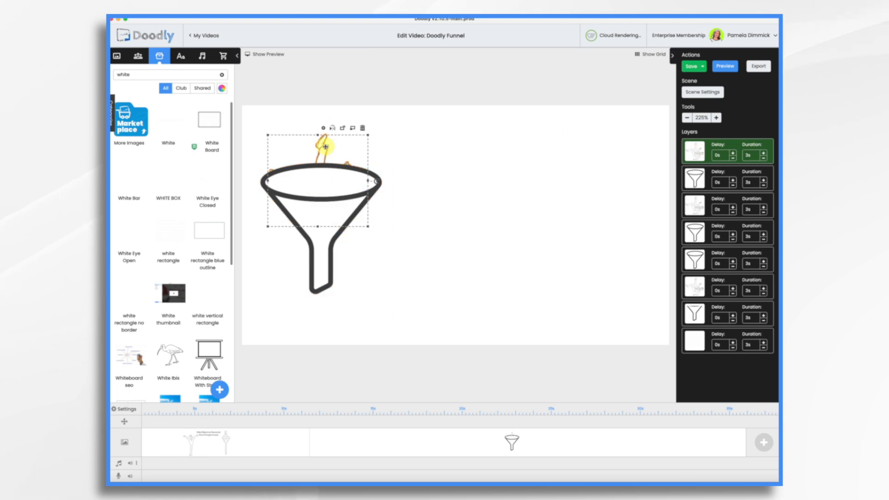
left_click_drag(323, 146, 315, 54)
left_click_drag(309, 90, 667, 110)
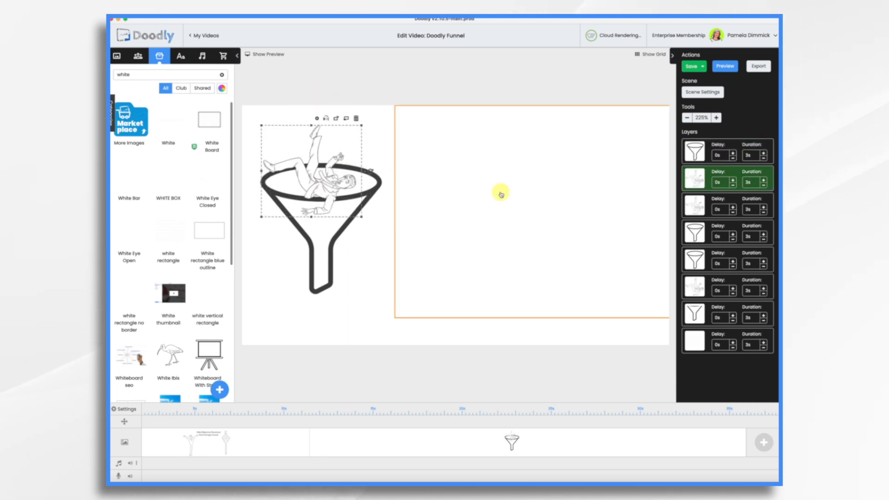
Slide the white cover rectangle aside to expose the second funnel, and lower its falling man slightly into the mouth
left_click_drag(501, 195, 634, 188)
left_click(450, 224)
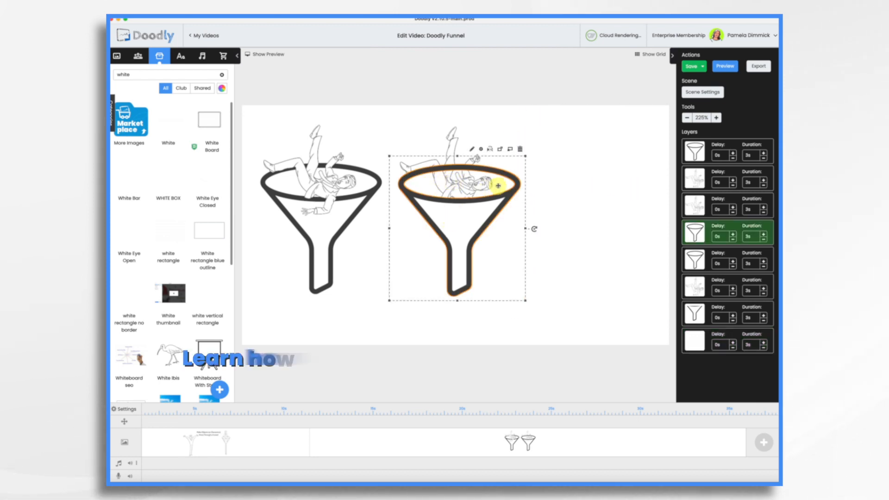
left_click(450, 135)
mouse_move(450, 135)
left_mouse_down()
mouse_move(450, 114)
mouse_move(458, 175)
mouse_move(453, 119)
mouse_move(455, 140)
left_mouse_up()
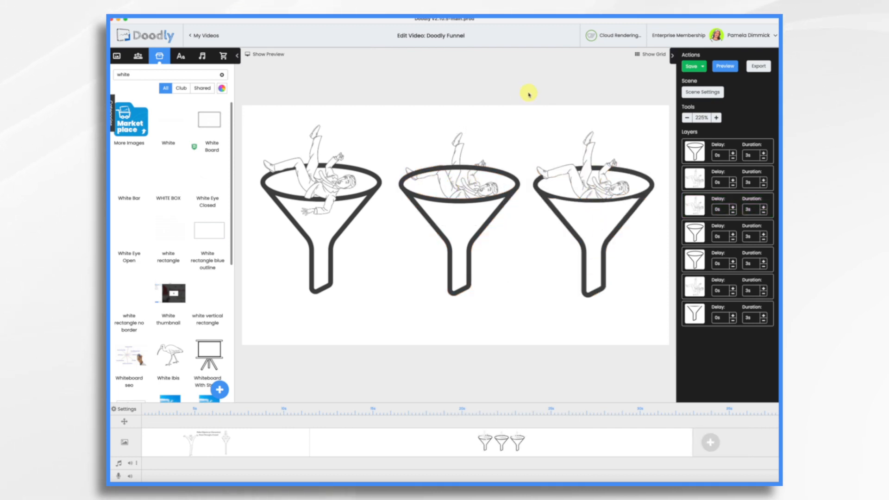
Reposition the falling man in the third funnel, and pull that funnel's front piece away and back into place
left_click(587, 171)
mouse_move(587, 168)
left_mouse_down()
mouse_move(586, 127)
mouse_move(596, 176)
mouse_move(589, 206)
mouse_move(588, 124)
mouse_move(591, 173)
mouse_move(590, 159)
left_mouse_up()
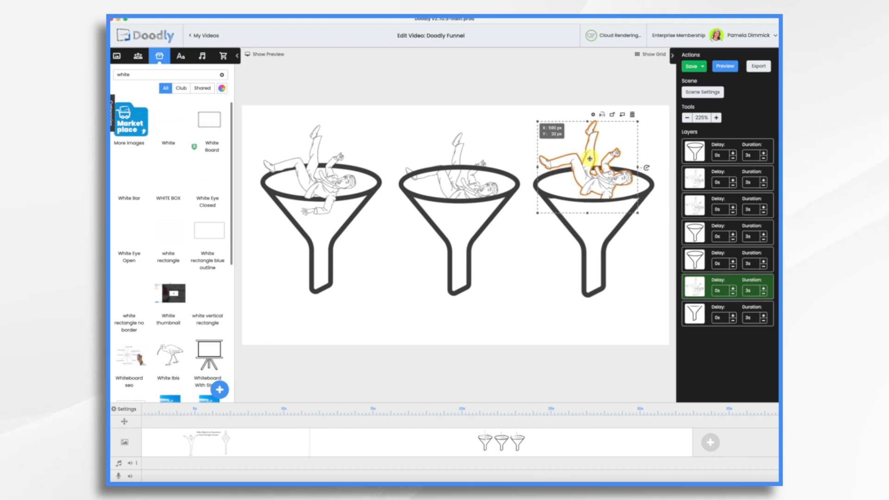
left_click(590, 261)
left_click_drag(590, 259, 533, 284)
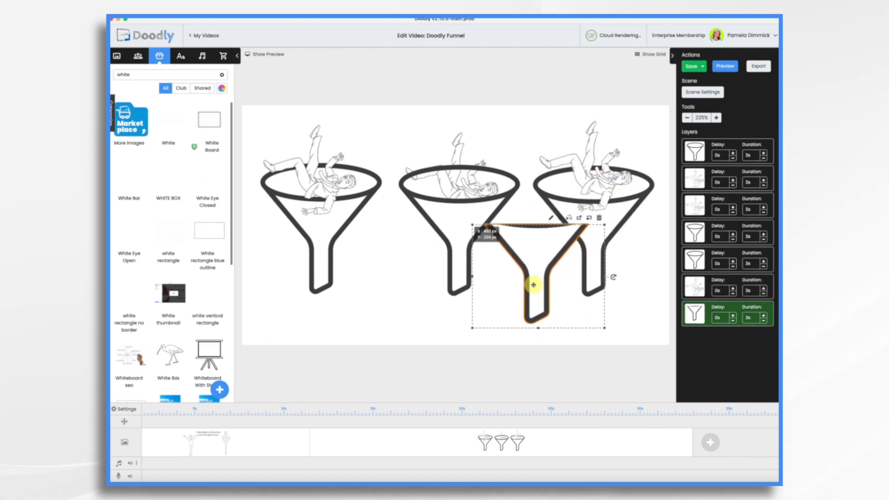
left_click_drag(532, 254, 589, 229)
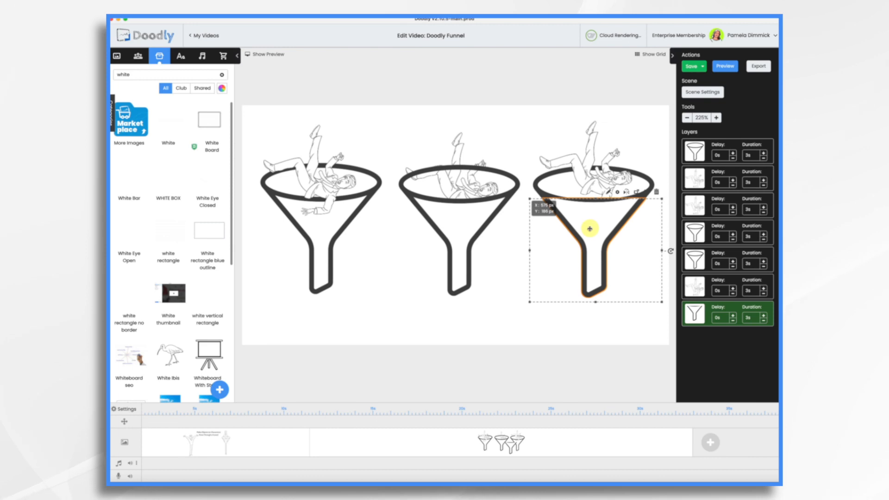
left_click(592, 140)
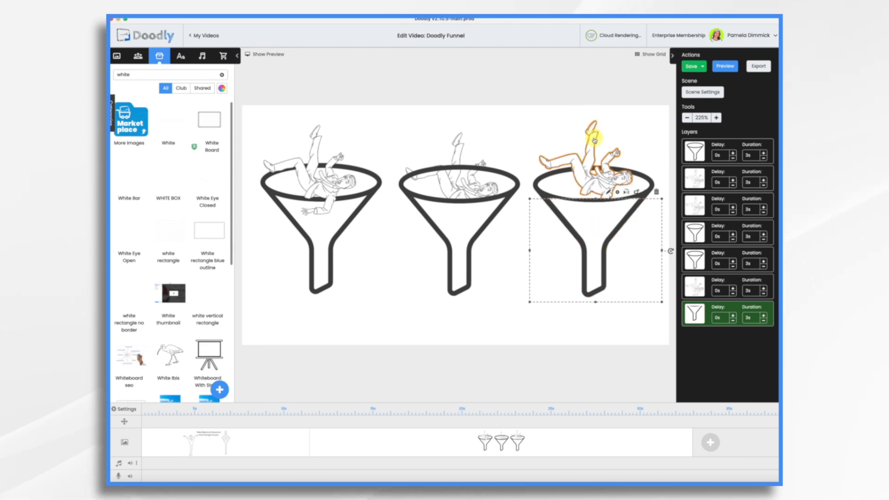
mouse_move(594, 139)
left_mouse_down()
mouse_move(596, 207)
mouse_move(594, 126)
left_mouse_up()
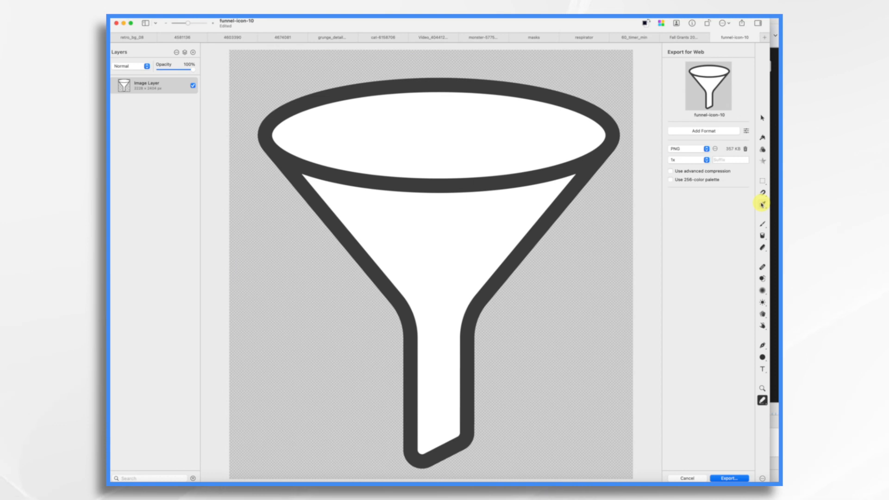
Use Color Selection to select the white ellipse inside the funnel's mouth and delete it
left_click(762, 204)
left_click_drag(469, 108, 477, 109)
key("Delete")
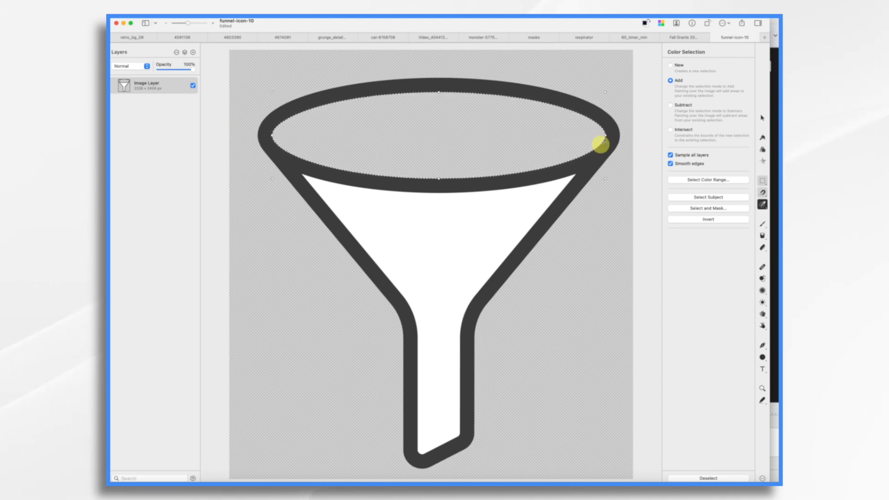
Make a rectangular selection across the upper half of the funnel's rim and delete it
left_click(764, 182)
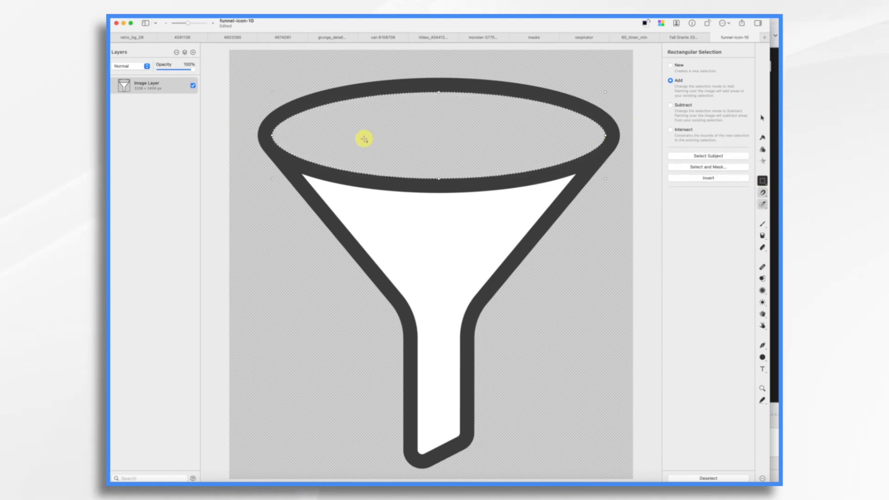
left_click_drag(244, 57, 636, 138)
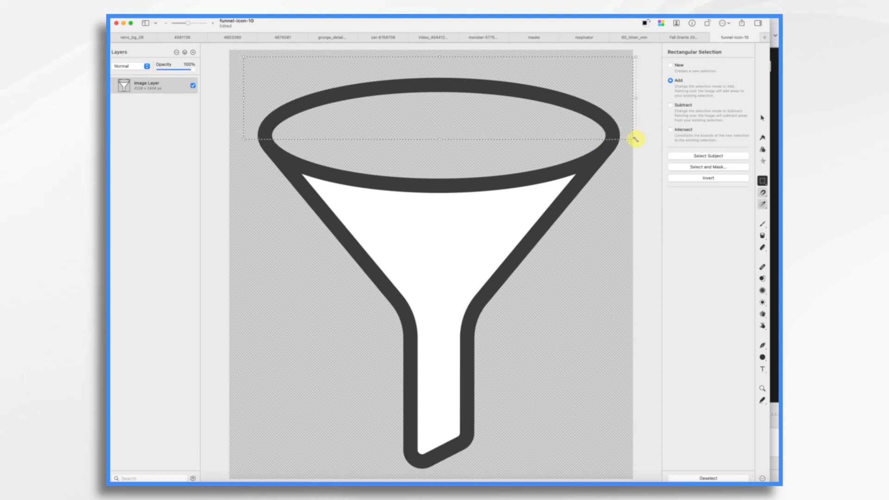
key("Delete")
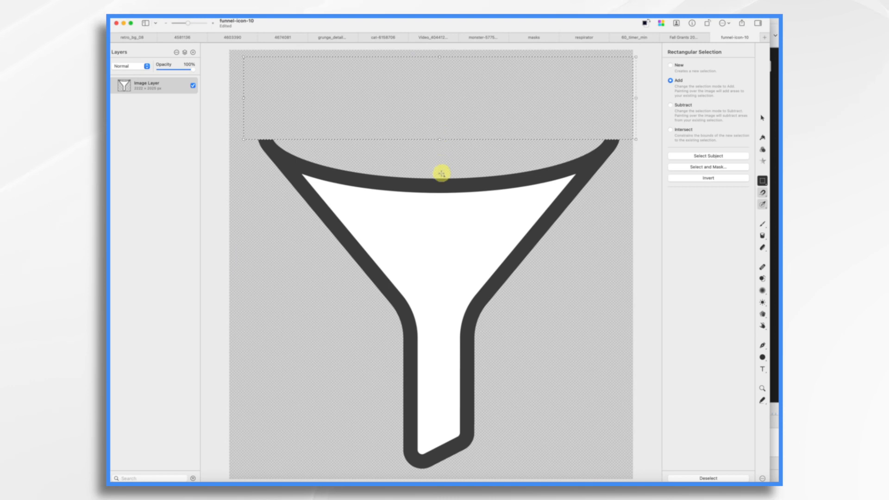
Export the cut funnel image to the Desktop as a PNG web graphic named Funnel 4
left_click(741, 23)
left_click(740, 24)
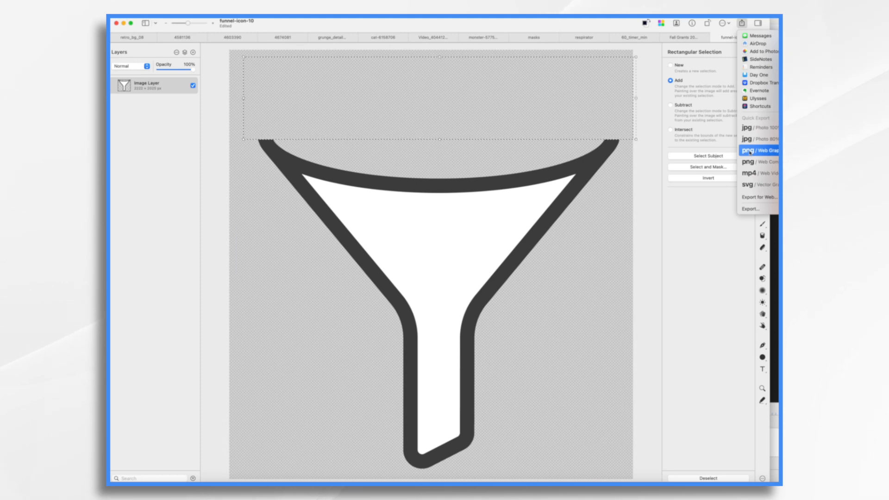
left_click(750, 151)
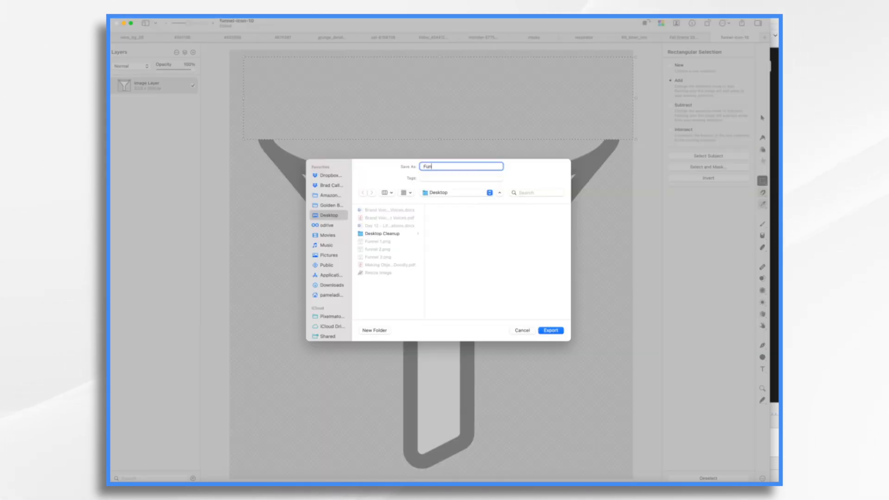
left_click(551, 330)
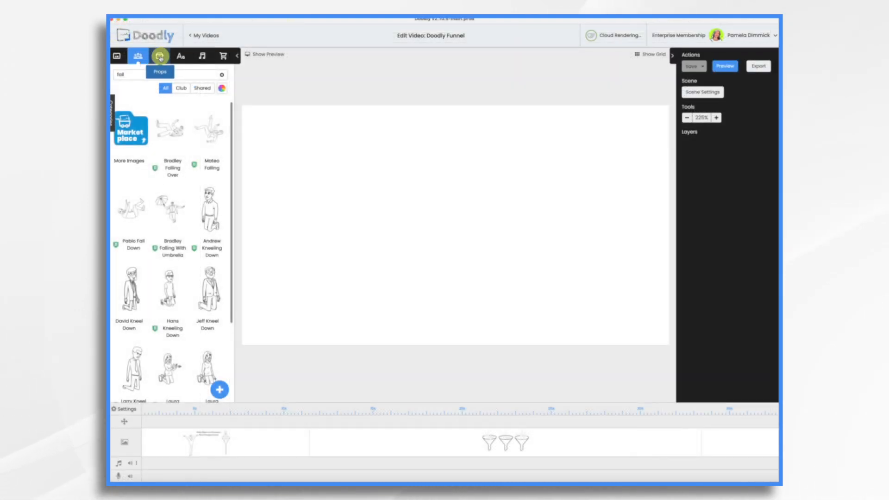
In Doodly, import Funnel 4.png as a new prop titled Funnel 4 and place it on the blank scene
left_click(160, 57)
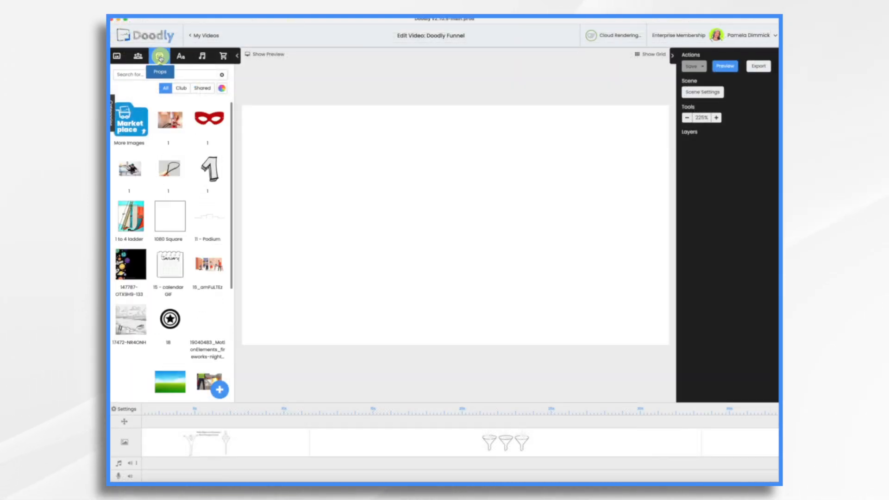
left_click(220, 393)
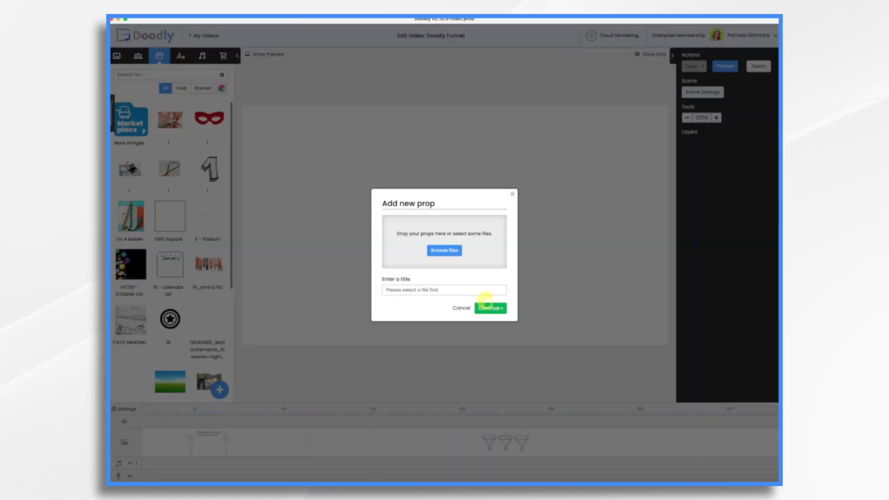
left_click_drag(746, 97, 460, 234)
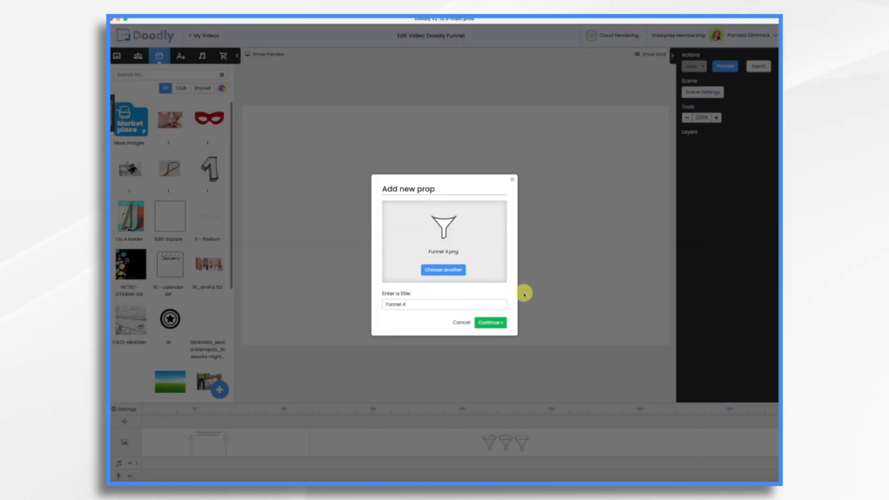
left_click(490, 324)
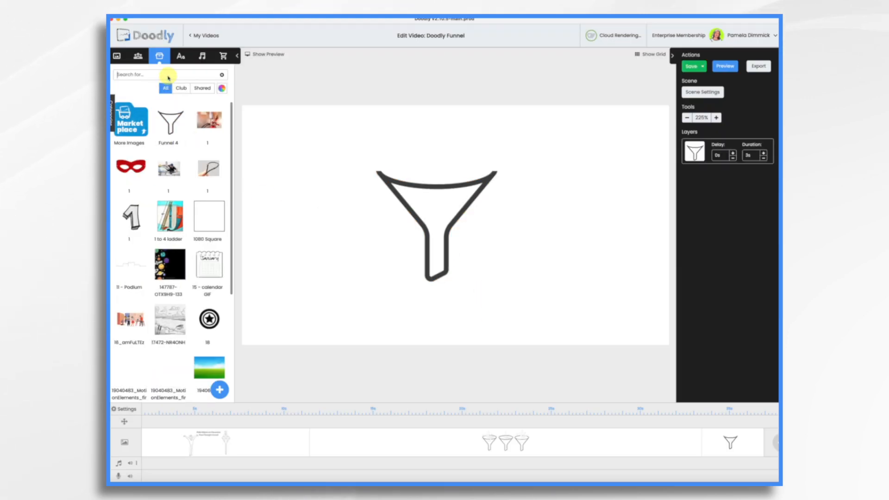
Search the props for "funnel", add Funnel 1 to the scene, and align the Funnel 4 piece exactly over it
left_click(168, 75)
type("funnel")
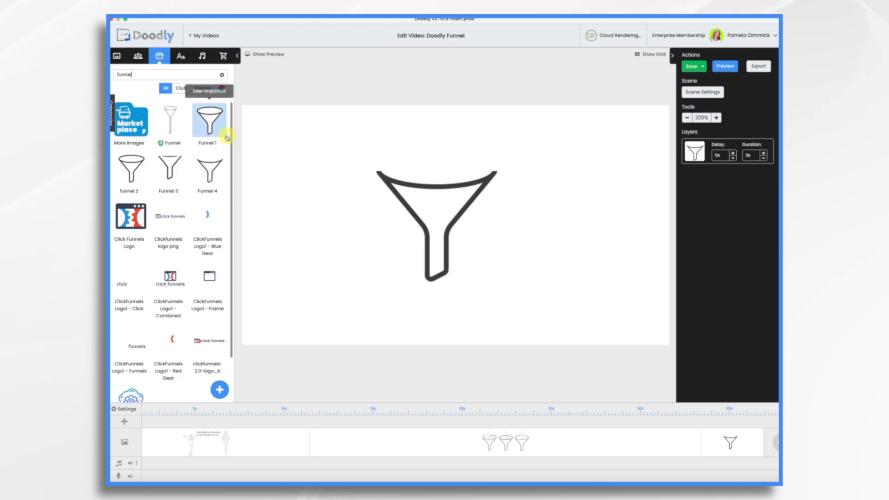
left_click_drag(210, 122, 341, 197)
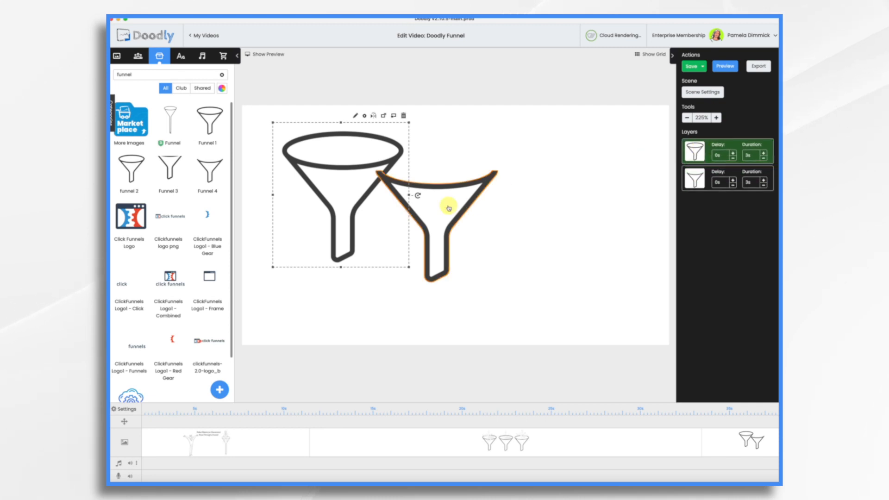
left_click_drag(440, 200, 347, 187)
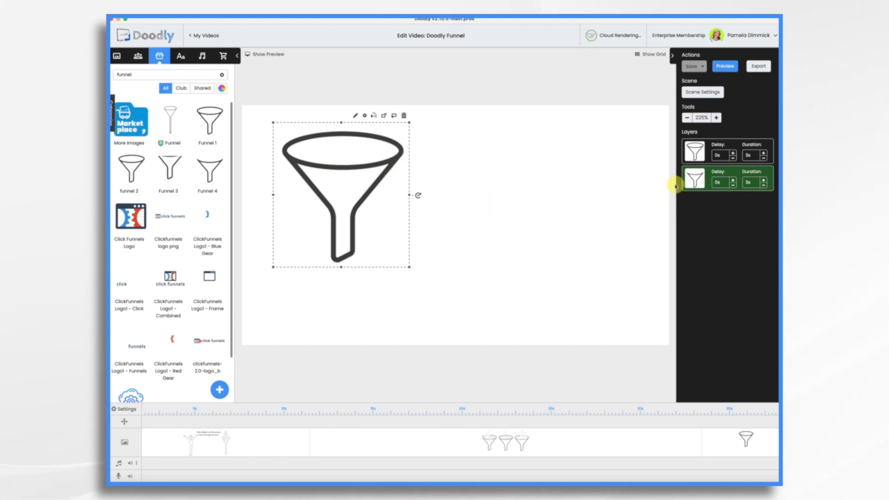
Select both funnel layers together and move them to the centre of the scene
left_click(696, 158)
left_click_drag(365, 175, 456, 214)
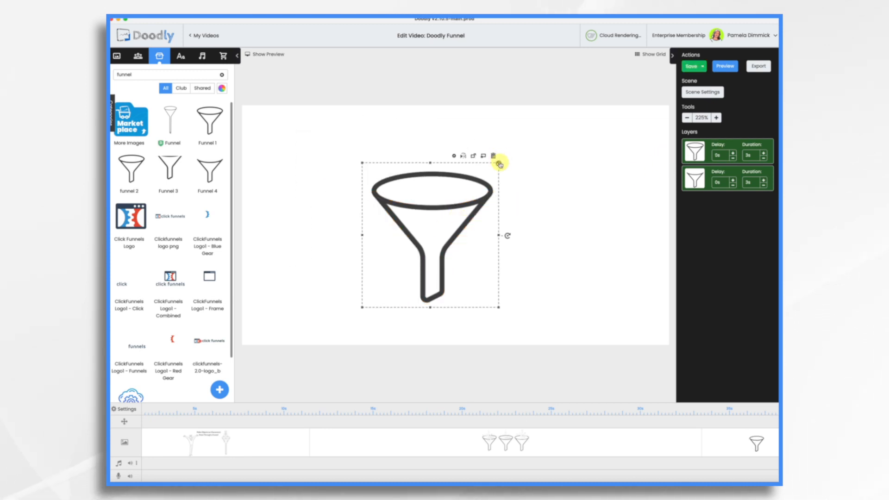
left_click_drag(419, 220, 433, 223)
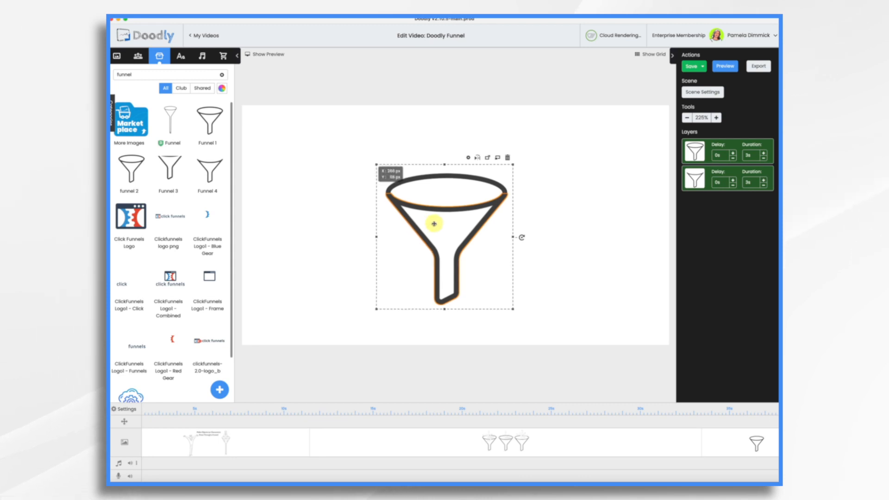
left_click(306, 181)
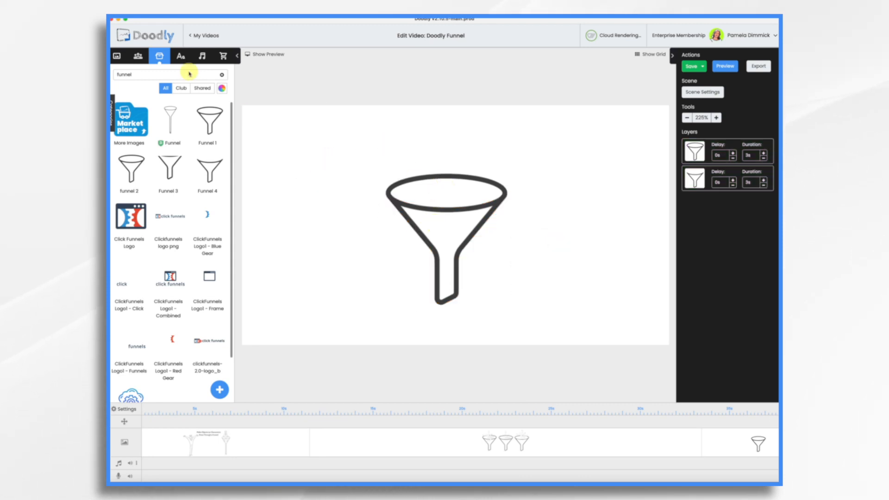
Search the characters for "fall", add Bradley Falling Over, and size and place him above the funnel's left edge
left_click(138, 56)
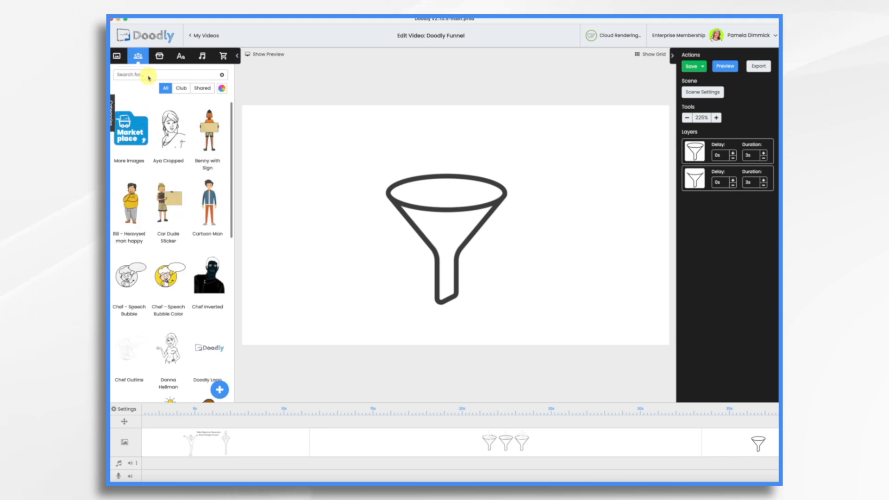
left_click(149, 75)
type("fall")
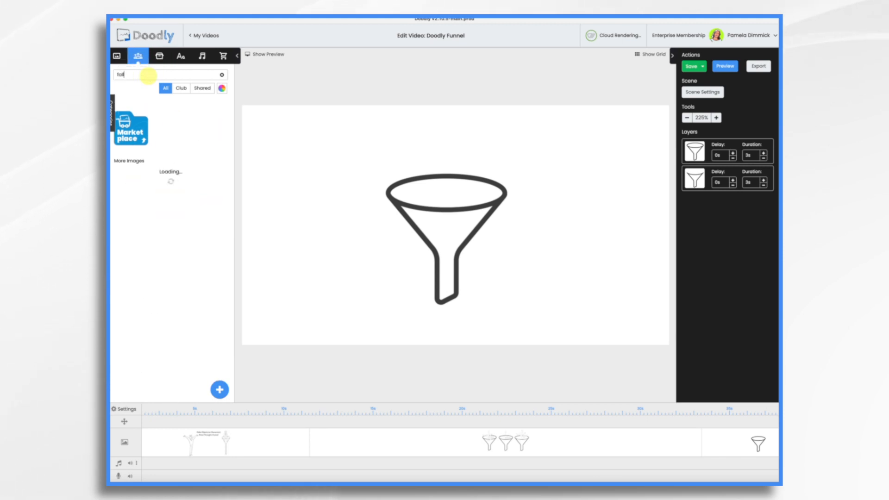
left_click_drag(177, 135, 368, 149)
left_click_drag(476, 220, 440, 137)
left_click(605, 241)
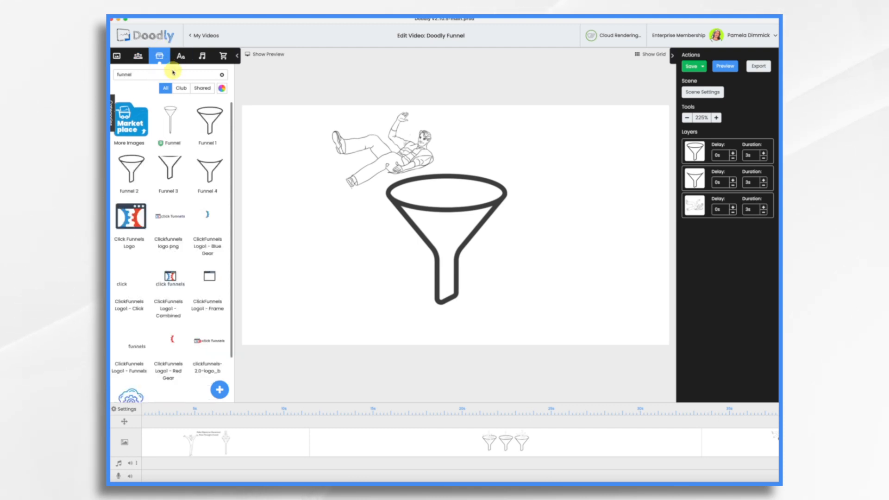
Search the props for "arrow", add Curved Arrow Right, and shrink it so it points from the man into the funnel
type("arrow")
scroll(176, 301, "down", 10)
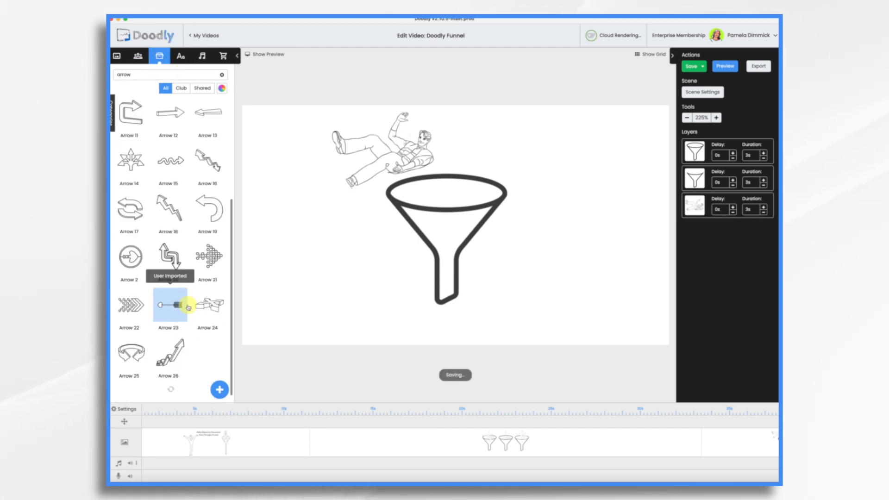
scroll(188, 307, "down", 8)
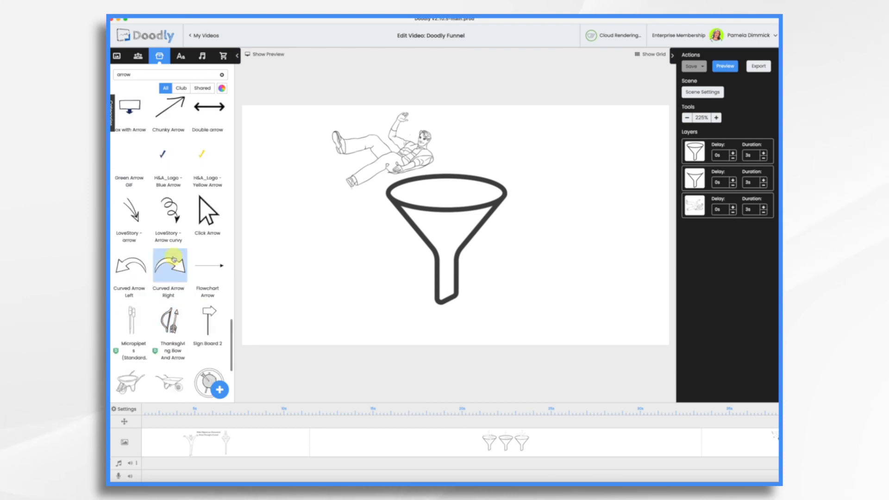
left_click_drag(172, 258, 463, 134)
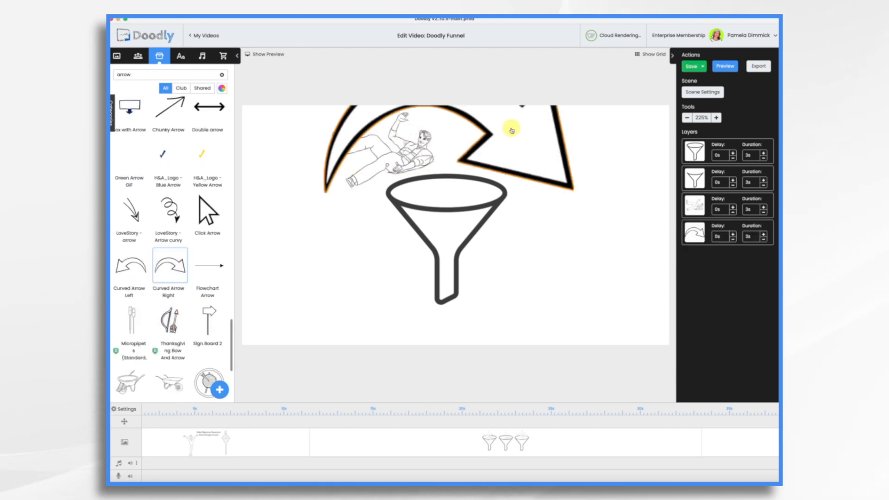
left_click_drag(555, 175, 494, 167)
left_click(597, 189)
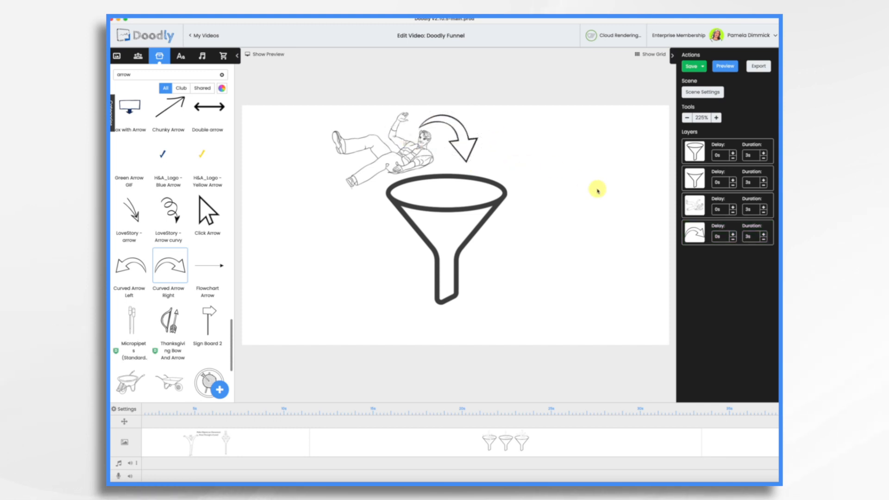
Search the characters for "bradley" and place the figure with a hand on his head just below the funnel's spout
left_click(139, 56)
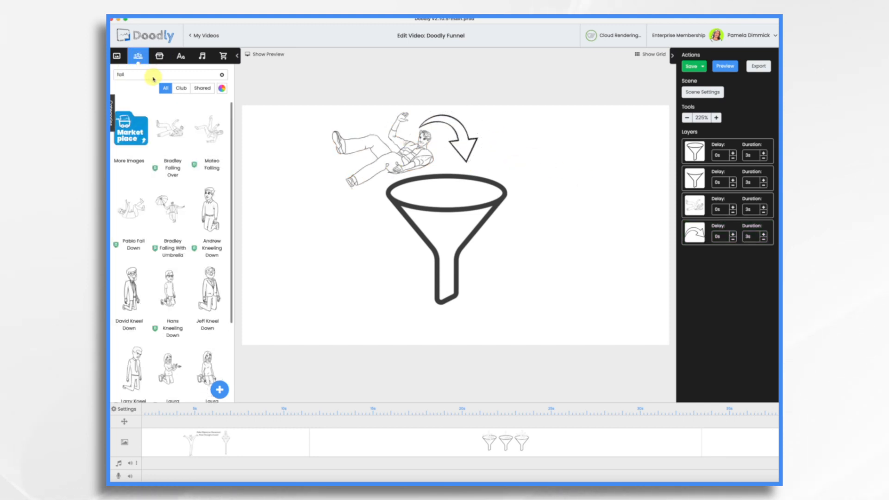
key("BackSpace")
type("bradley")
left_click_drag(206, 235, 451, 355)
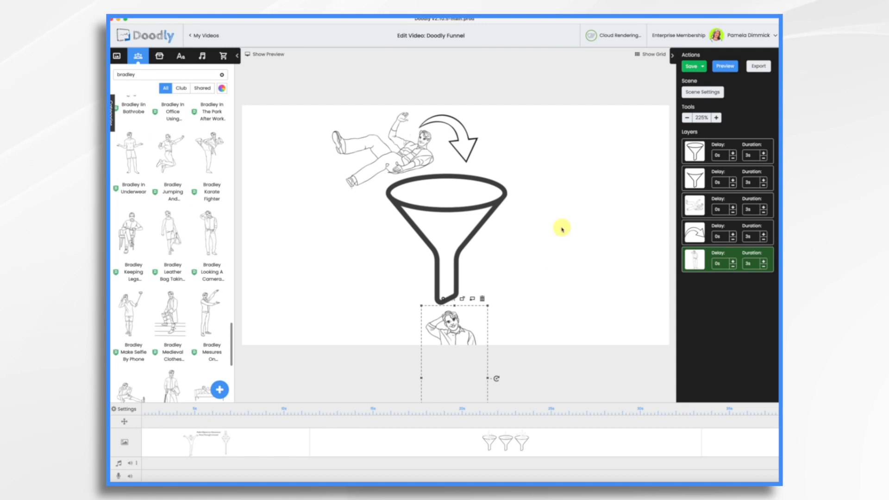
Delete the standing figure below the funnel's spout from the scene
left_click(482, 299)
left_click(477, 269)
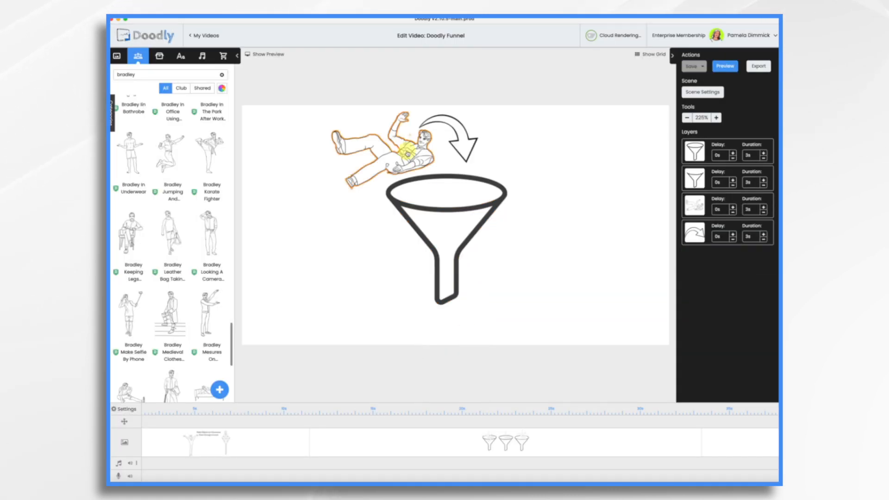
Move the falling man into the funnel's mouth and layer him between the full funnel and the front piece
left_click(405, 151)
left_click_drag(405, 150, 443, 179)
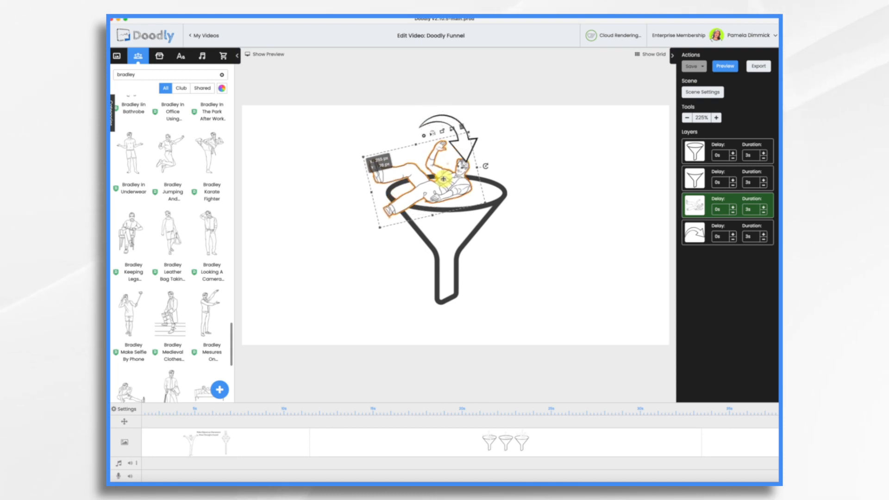
left_click_drag(694, 180, 695, 206)
Move the curved arrow off the man to the right of his head, and select the falling man's layer
left_click(439, 149)
left_click_drag(439, 148, 541, 160)
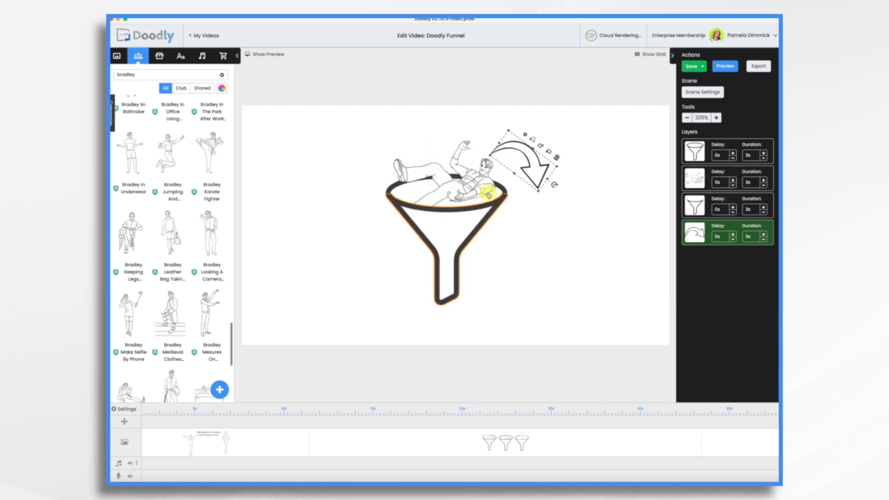
left_click(702, 179)
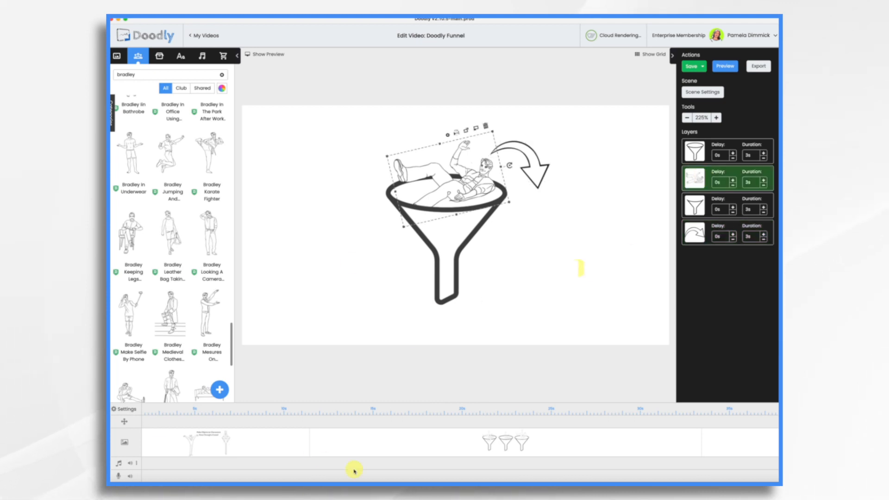
Preview the funnel scene to check how the man sits inside the funnel
scroll(566, 446, "right", 5)
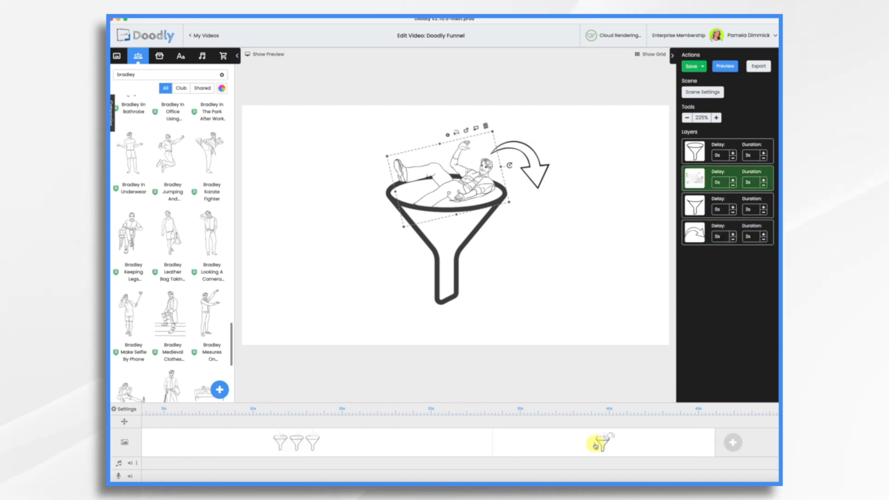
right_click(544, 442)
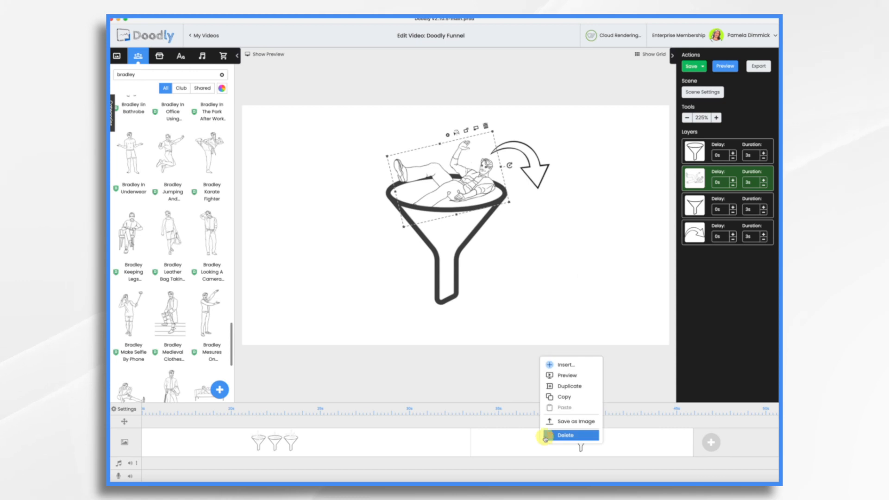
left_click(570, 376)
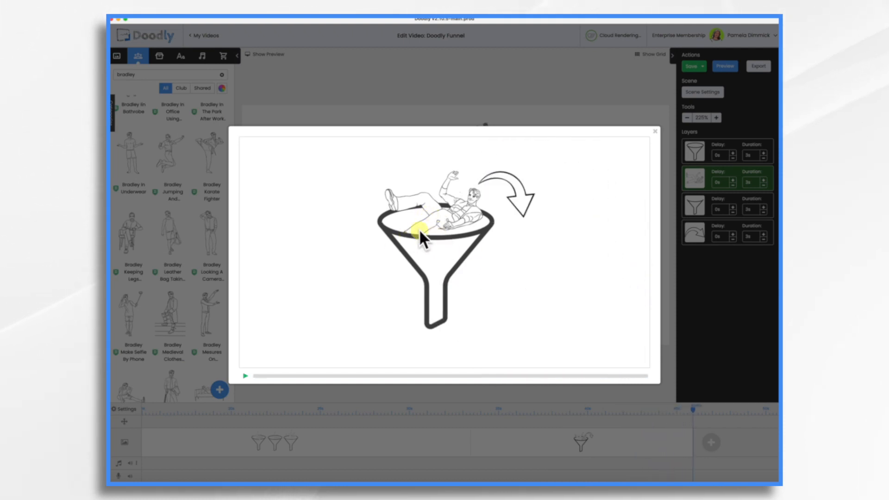
left_click(656, 134)
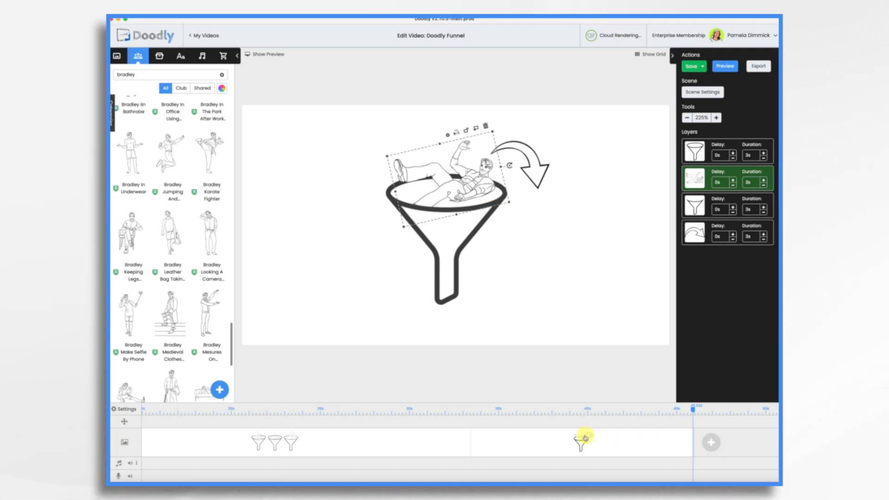
Duplicate the funnel scene and delete the front funnel piece from the first copy
right_click(562, 447)
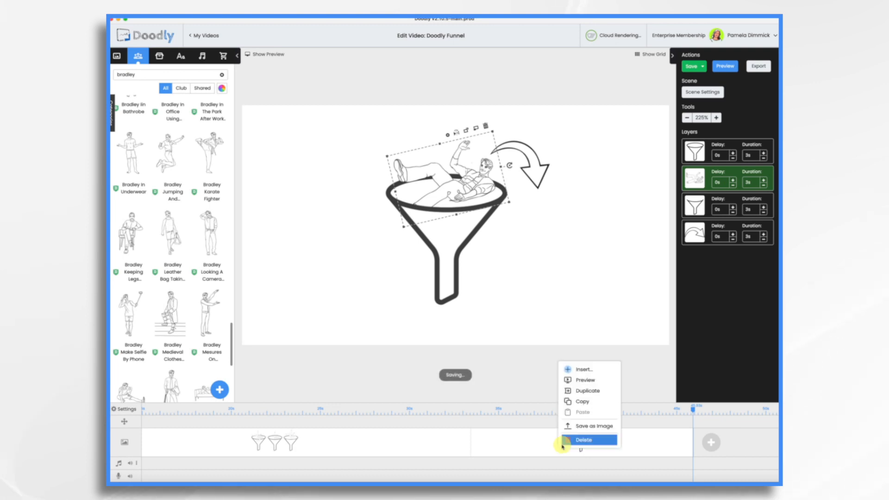
left_click(584, 391)
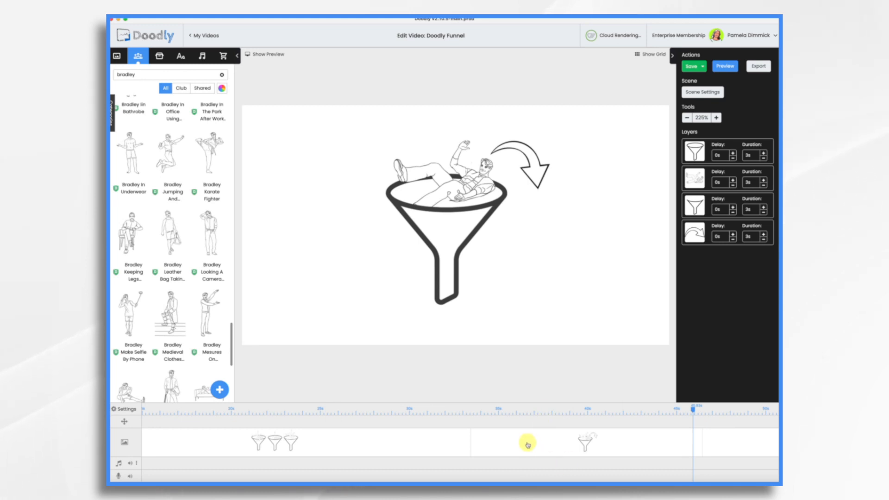
scroll(528, 444, "right", 3)
left_click(450, 226)
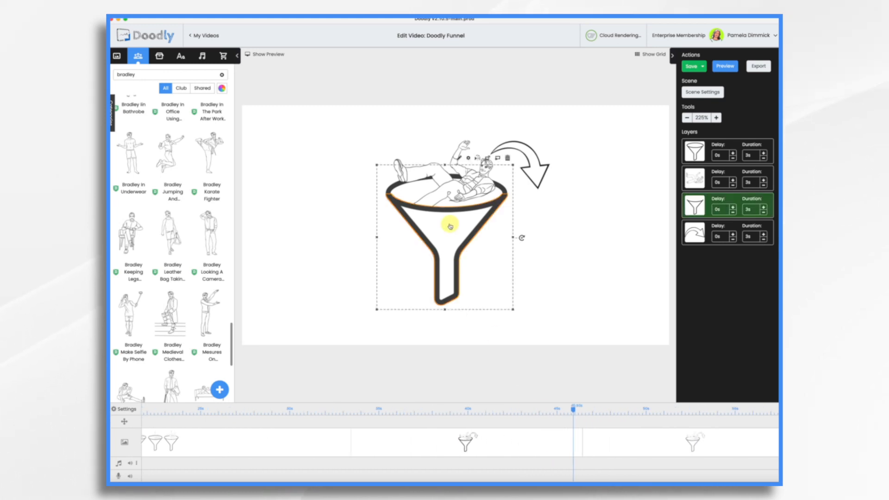
left_click(508, 159)
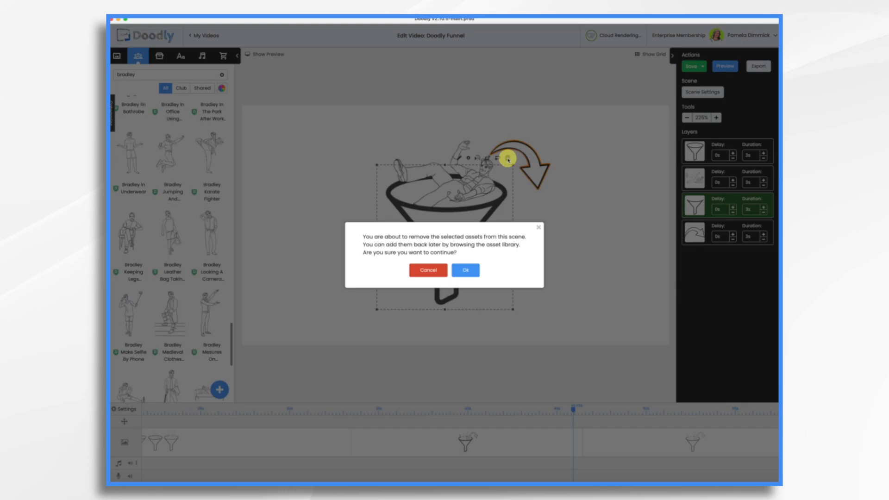
left_click(469, 269)
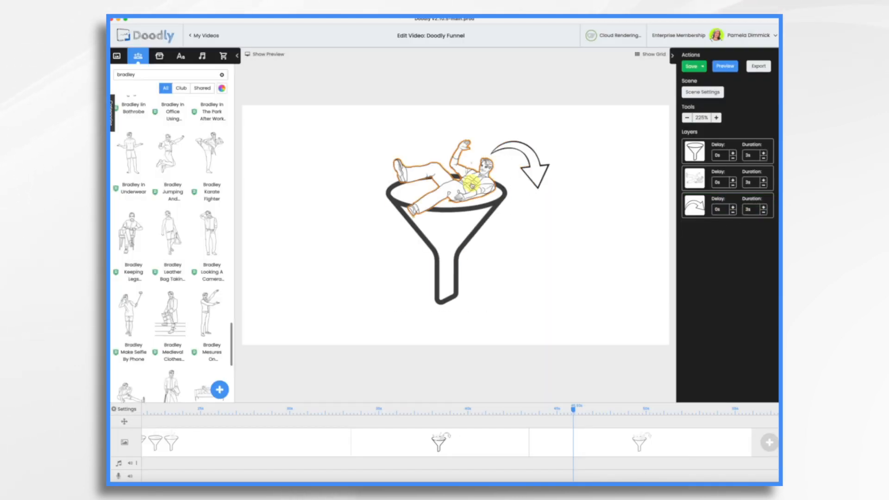
Move the man above the funnel's left side and place the curved arrow so it points into the funnel
left_click(470, 184)
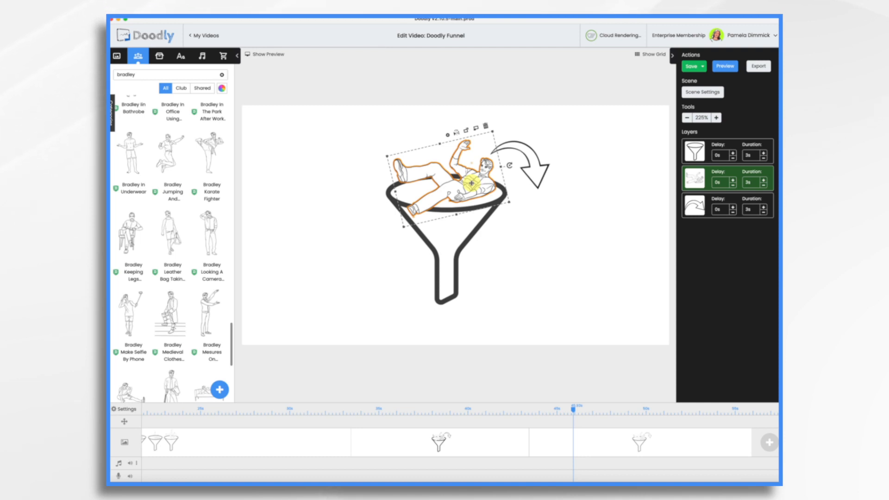
left_click_drag(472, 183, 400, 158)
left_click_drag(535, 158, 450, 131)
Open the funnel for asset editing and begin its reveal path along the rim's back edge with path size 70
left_click(462, 173)
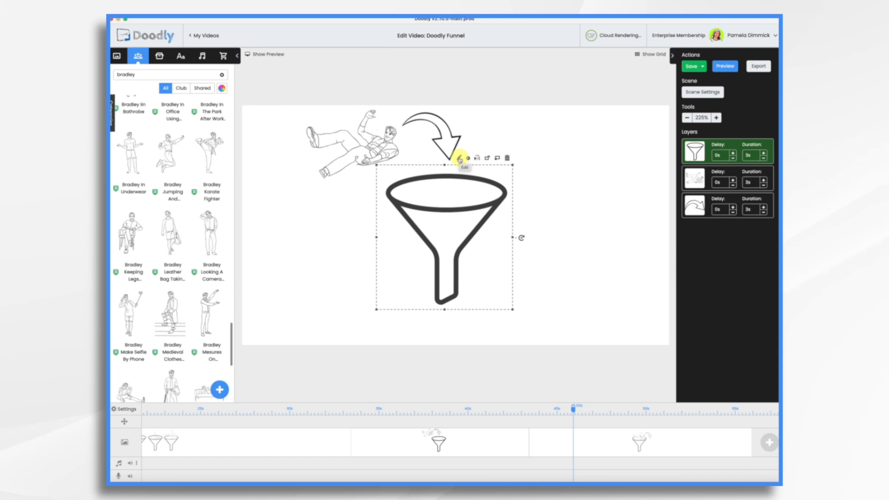
left_click(460, 159)
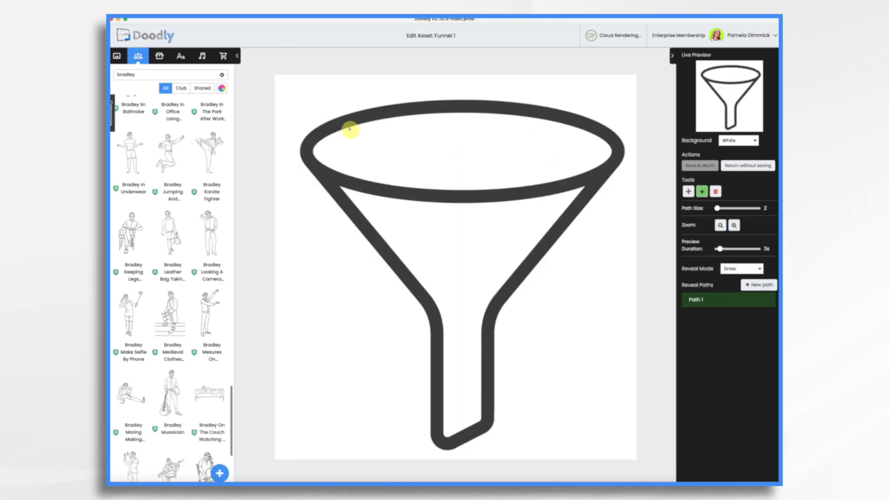
left_click_drag(307, 146, 314, 139)
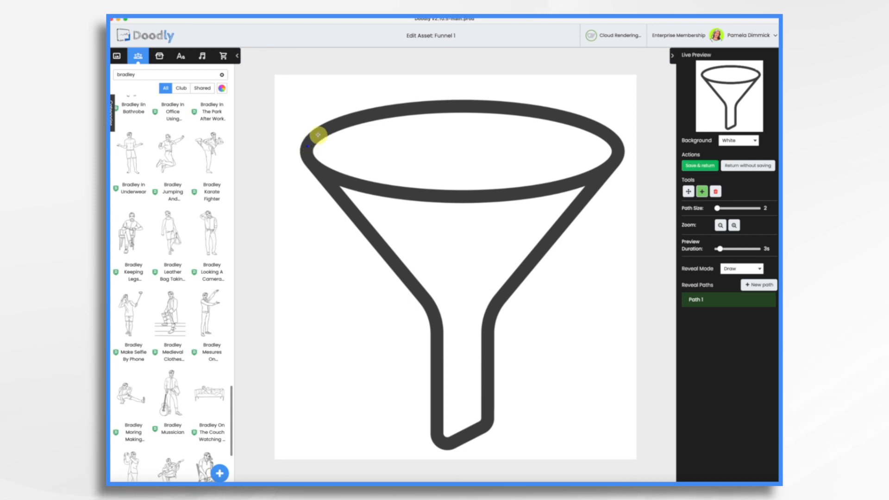
left_click(356, 115)
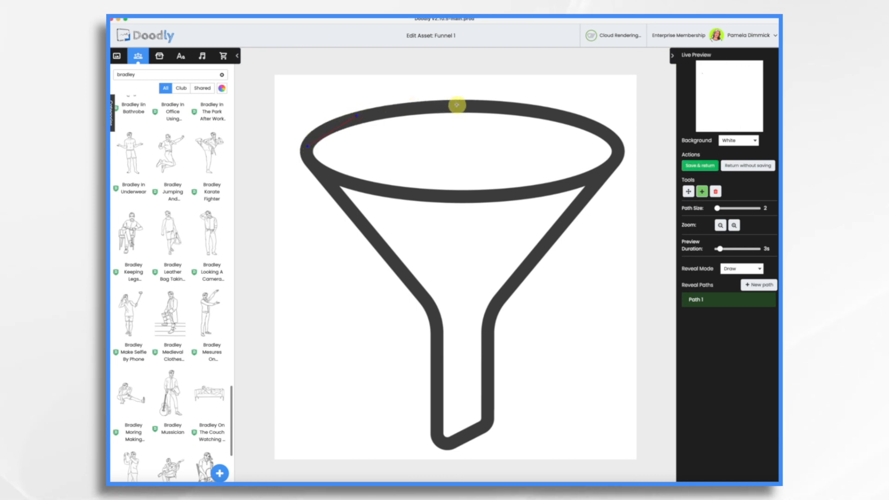
left_click(548, 112)
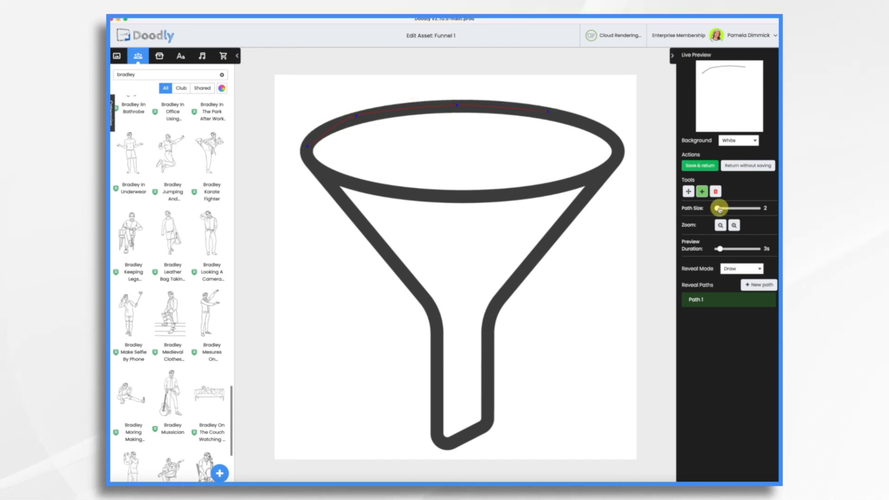
left_click_drag(718, 208, 728, 210)
Continue the reveal path around the right end of the rim and back along its front edge to the left end
left_click(577, 116)
left_click(608, 138)
left_click(611, 161)
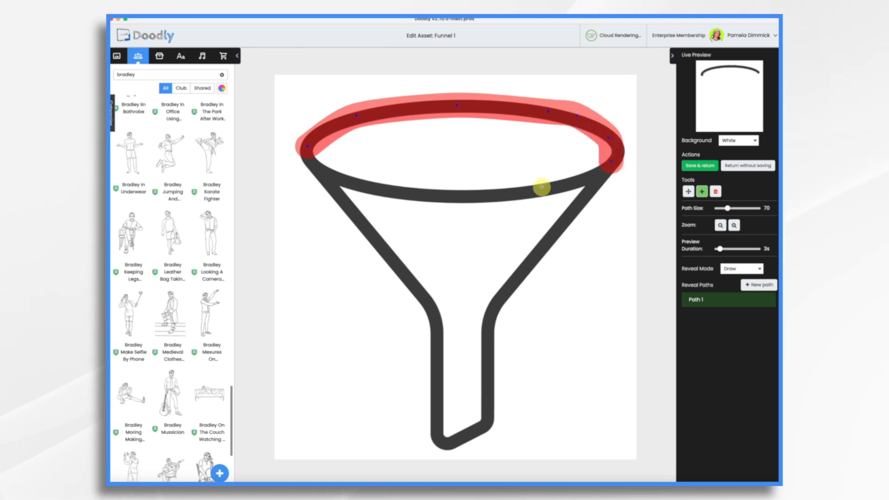
left_click(543, 187)
left_click(411, 193)
left_click(325, 168)
left_click(294, 138)
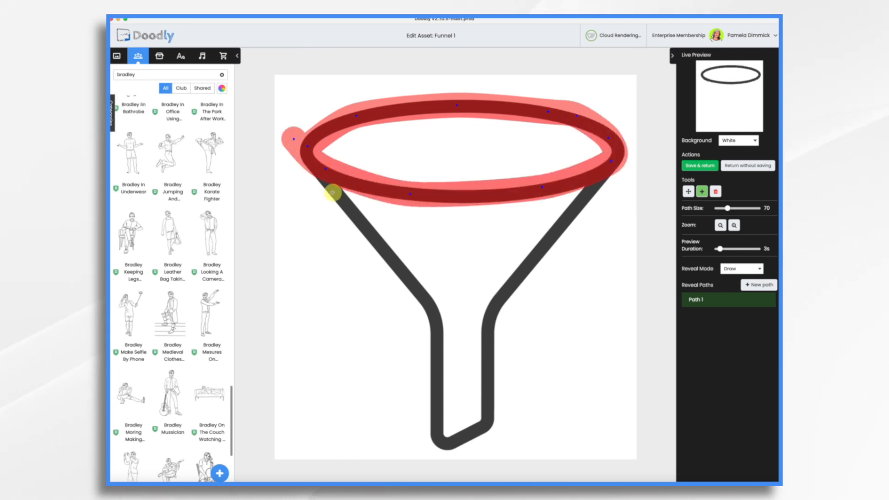
Extend the reveal path down the funnel's left side, around the spout and up the right side, and save the asset
left_click(333, 192)
left_click(396, 264)
left_click(433, 311)
left_click(437, 412)
left_click(437, 440)
left_click(485, 425)
left_click(486, 397)
left_click(488, 333)
left_click(605, 168)
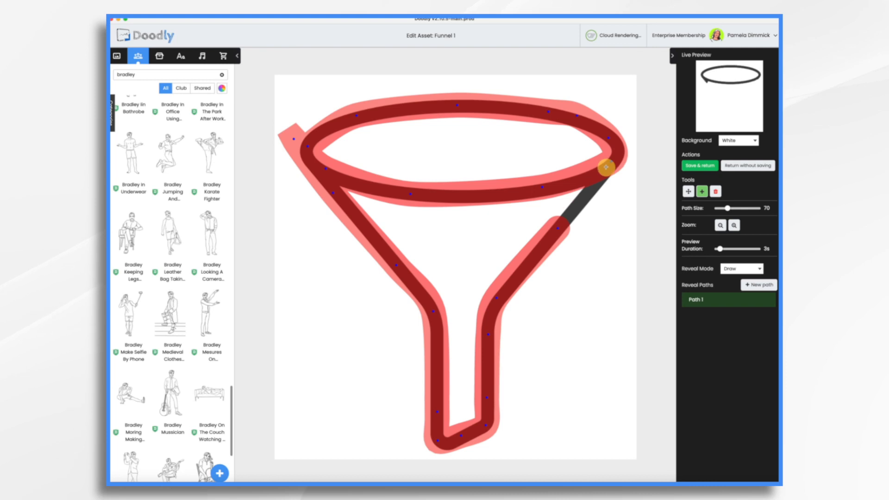
left_click(708, 165)
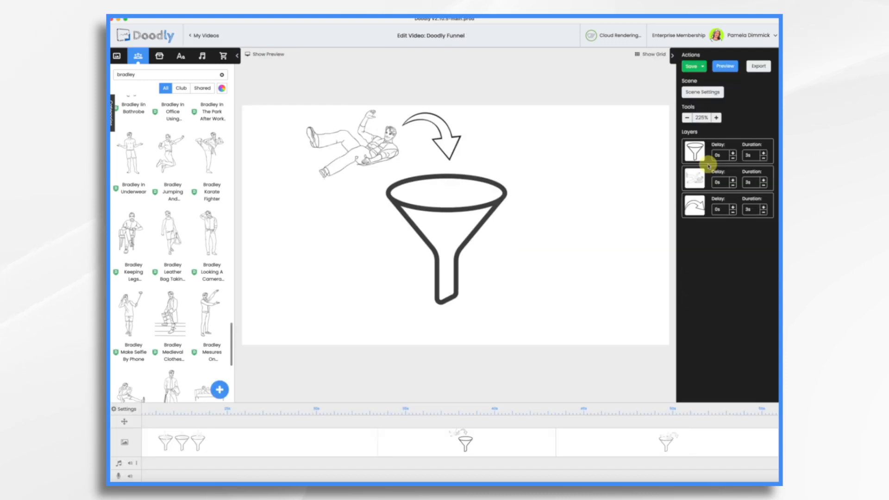
Set the funnel layer's duration to 1.5s and the curved arrow layer's duration to 1s
left_click(764, 159)
left_click(764, 159)
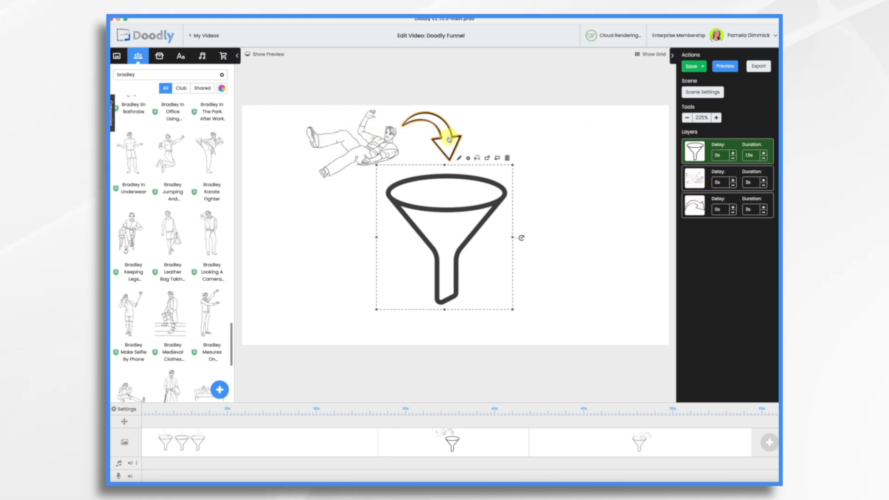
left_click(763, 212)
left_click(764, 213)
left_click(764, 213)
left_click(764, 213)
left_click(764, 213)
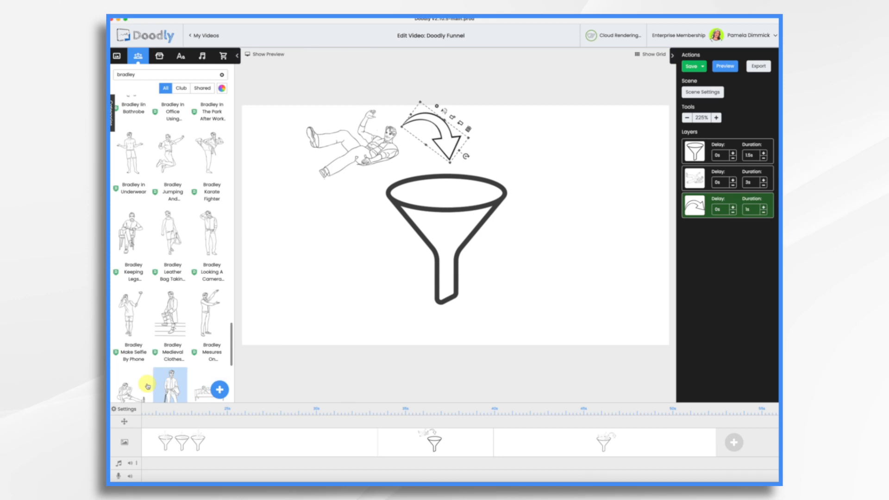
Set the video's erase mode to Off and apply the video settings
left_click(126, 409)
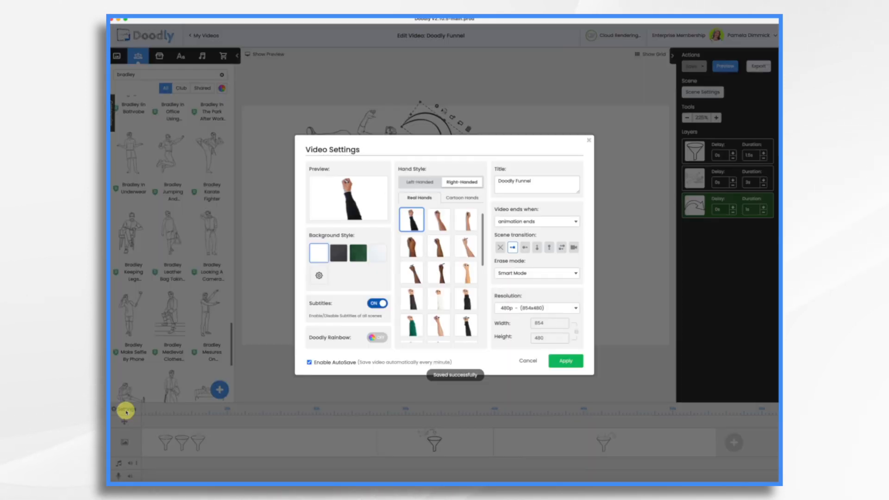
left_click(517, 272)
left_click(567, 314)
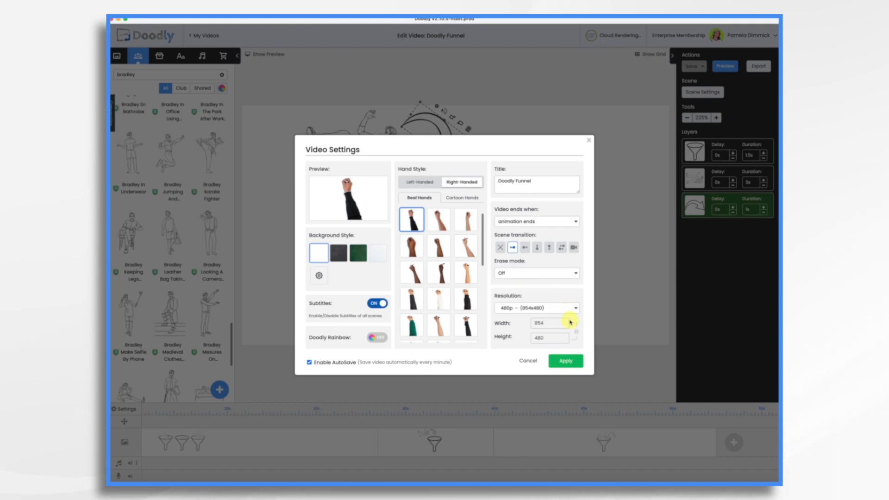
left_click(567, 360)
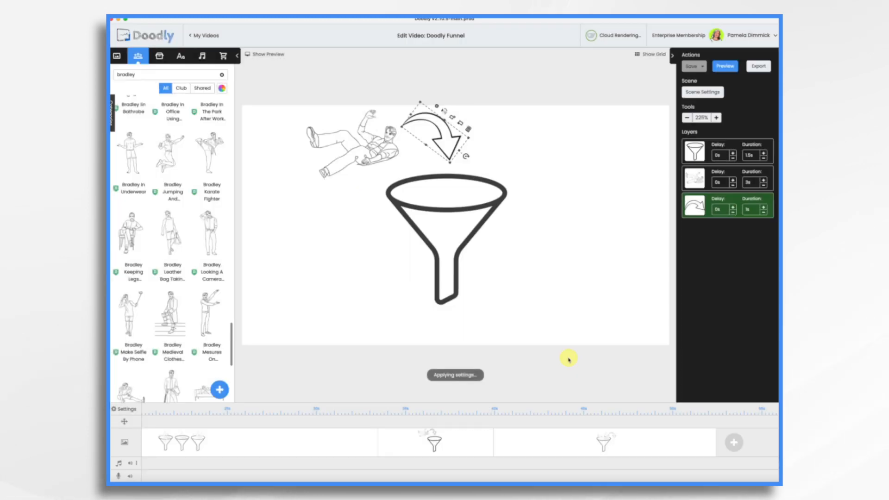
Preview the first funnel scene to check its drawing order and exit transition
right_click(424, 449)
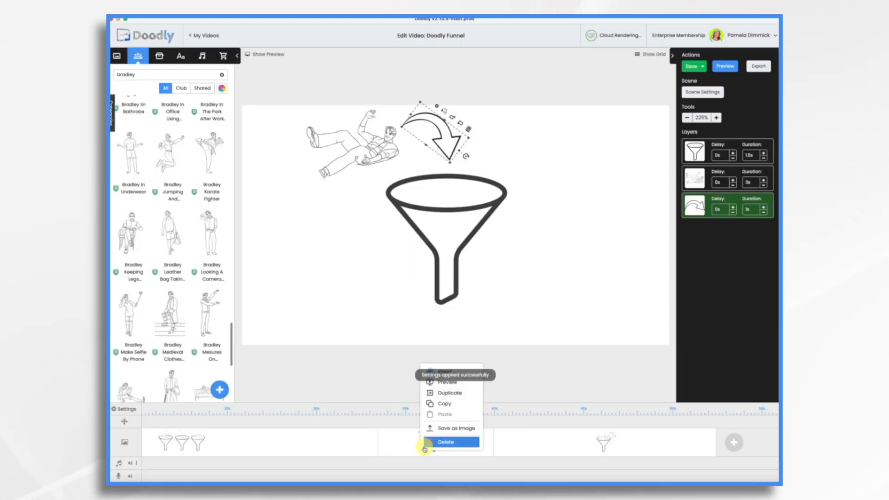
left_click(451, 385)
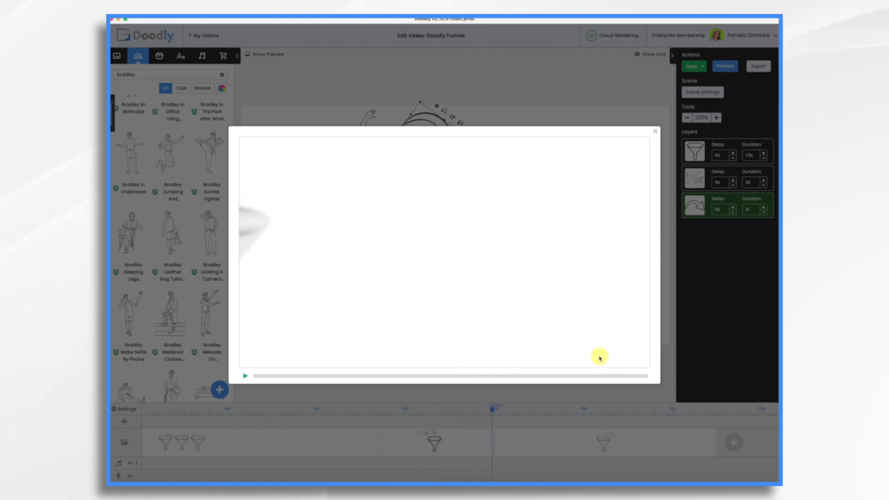
left_click(655, 132)
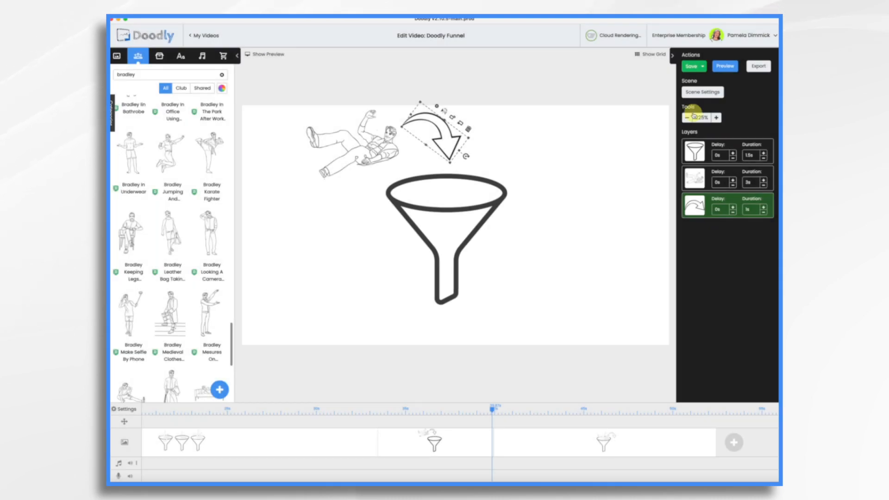
Remove the exit animation from the first funnel scene and apply the scene settings
left_click(707, 94)
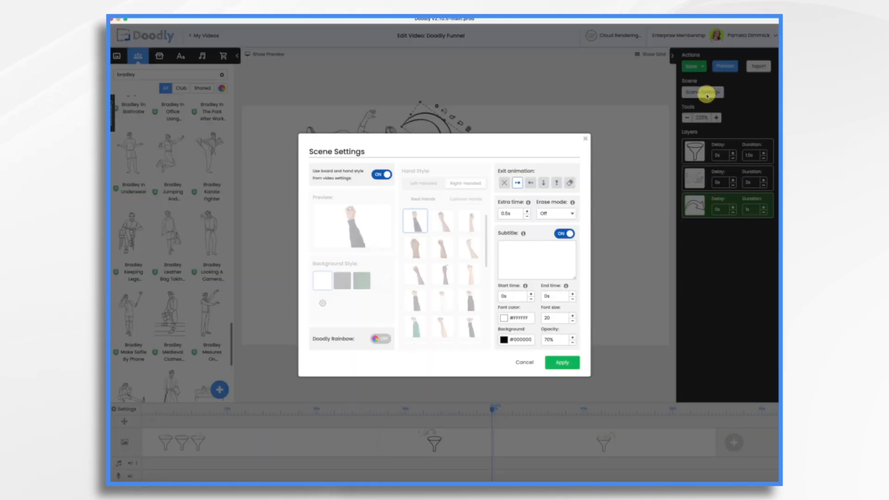
left_click(561, 360)
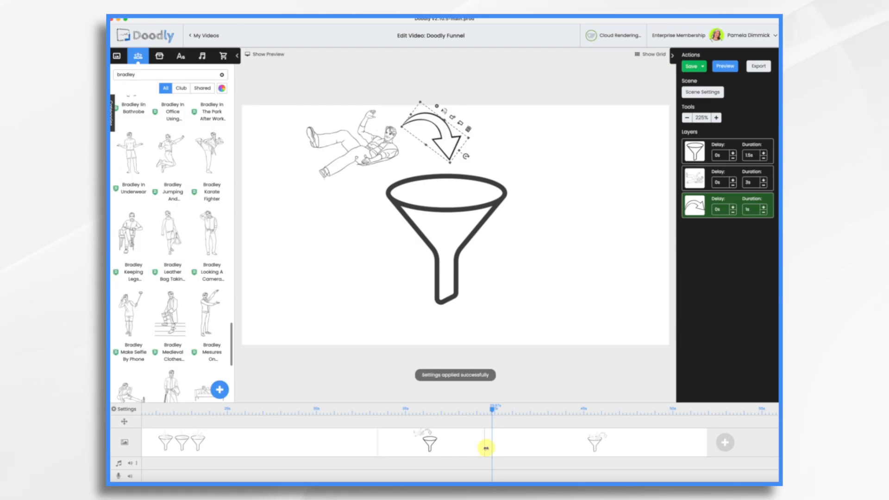
Delete the curved arrow from the scene where the character sits in the funnel
left_click(548, 448)
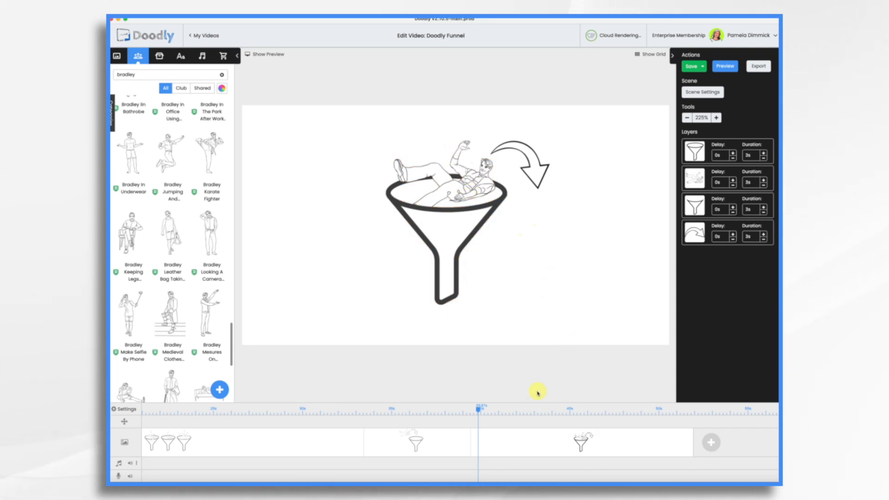
left_click(535, 159)
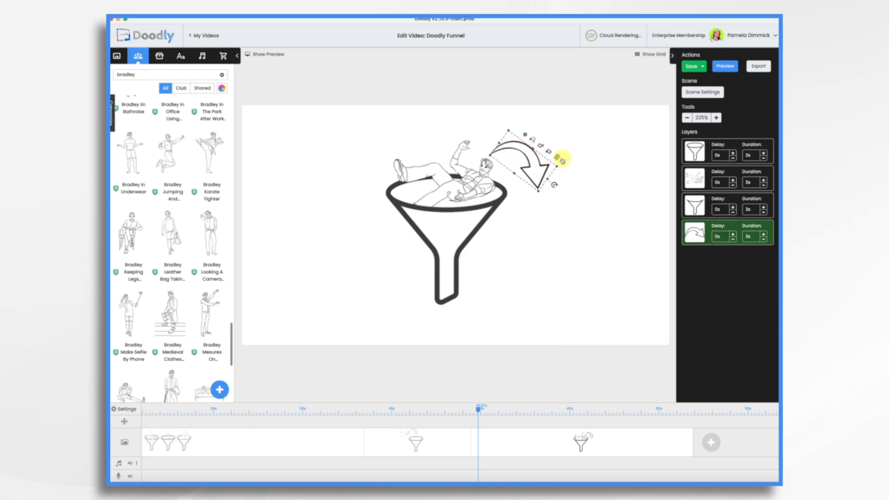
left_click(557, 159)
left_click(473, 275)
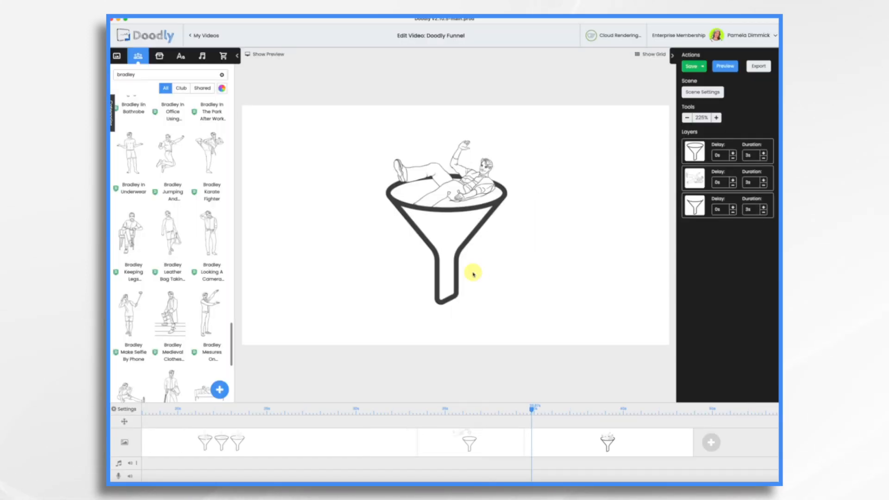
Set the durations of the full funnel, character and front funnel layers to 0s
left_click(763, 157)
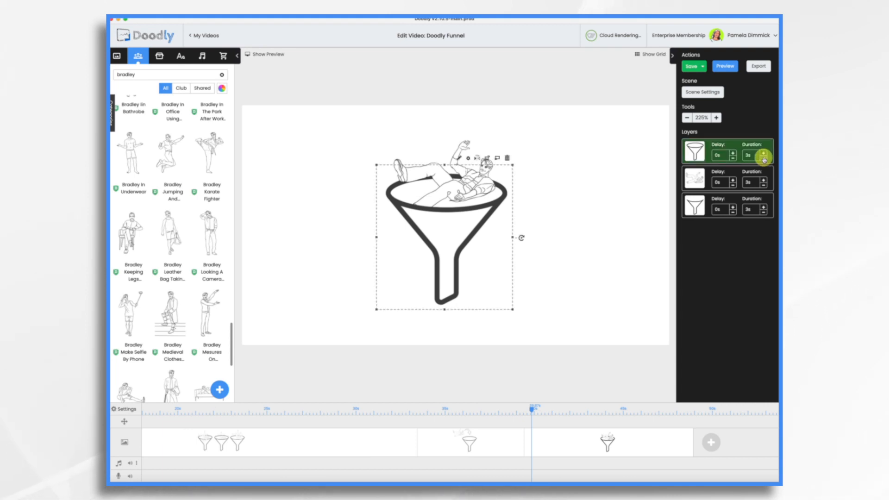
left_click(764, 159)
left_click(764, 159)
left_click(764, 159)
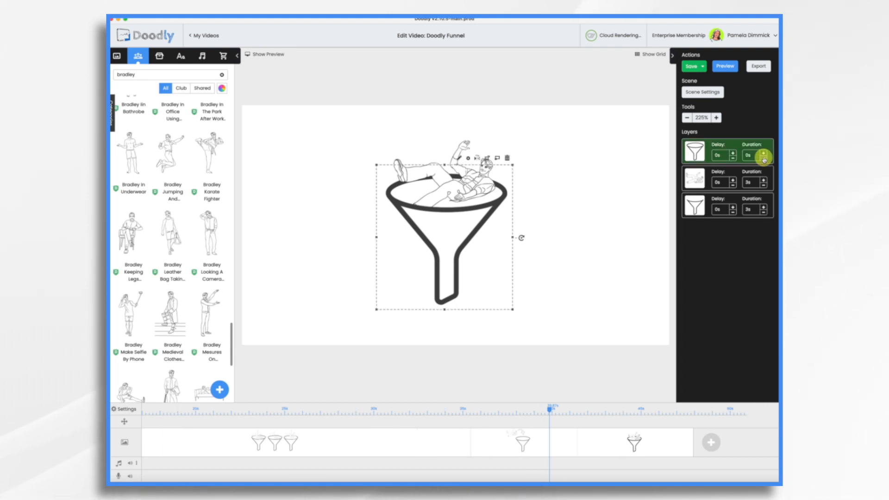
left_click(763, 187)
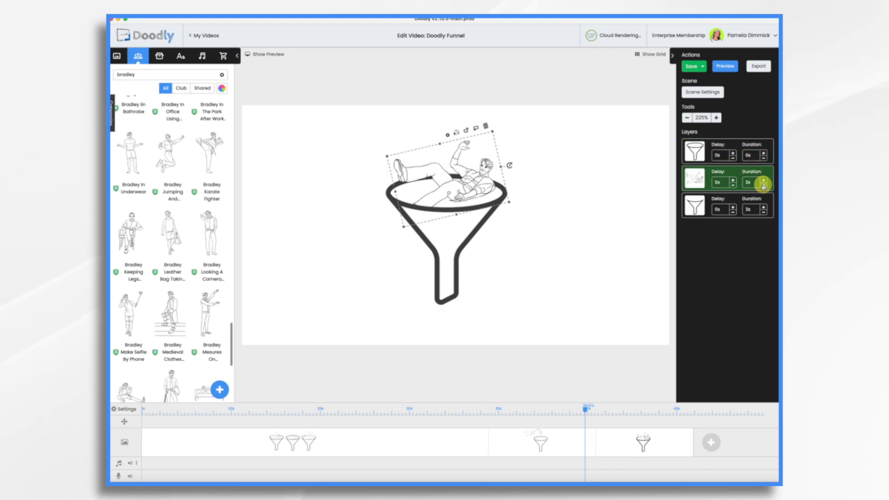
left_click(763, 187)
left_click(763, 186)
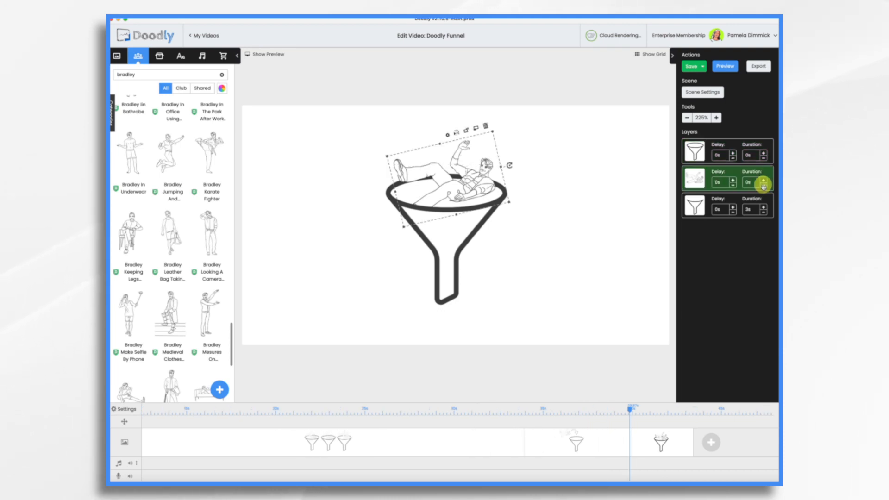
left_click(763, 213)
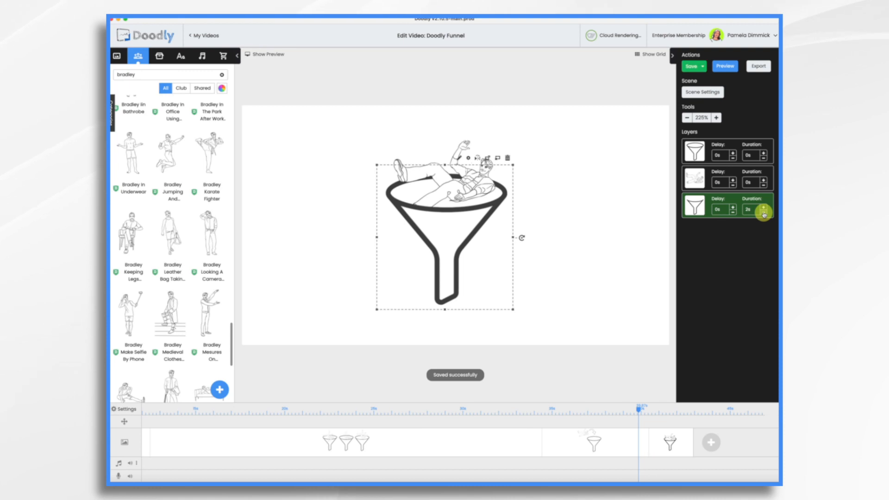
left_click(763, 213)
left_click(763, 212)
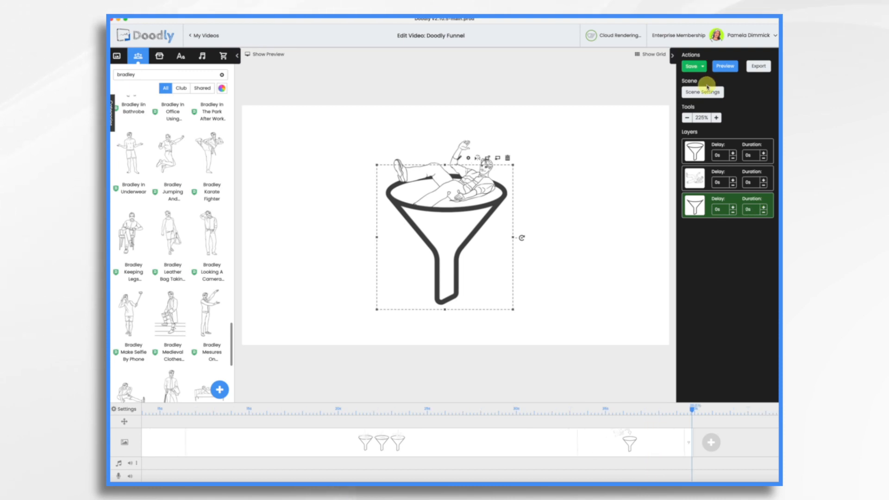
Apply None as the scene's exit animation and duplicate the scene
left_click(708, 93)
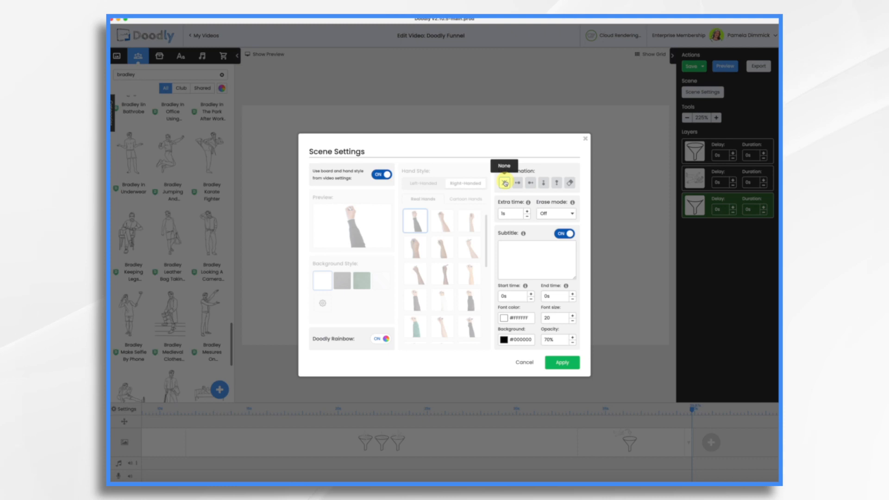
left_click(562, 363)
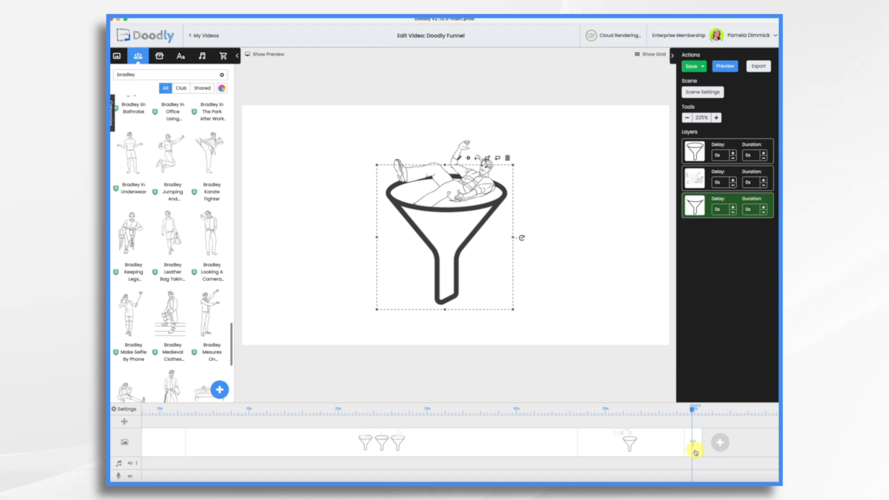
right_click(695, 452)
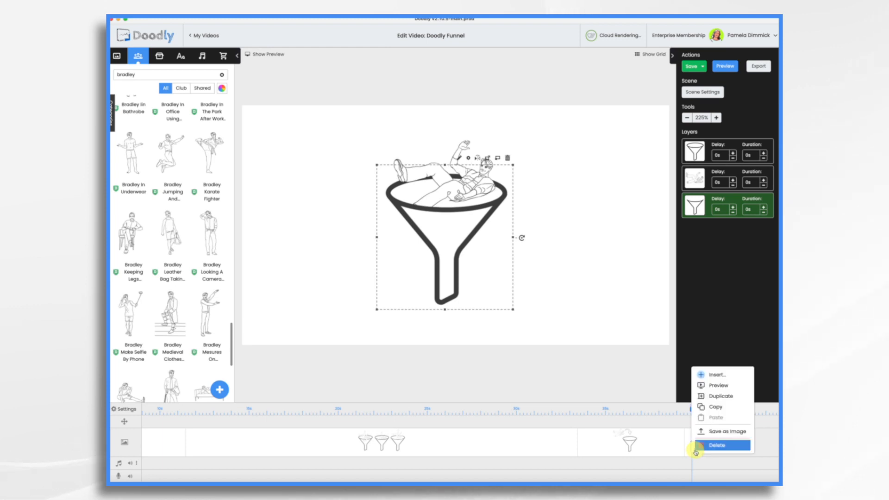
left_click(704, 396)
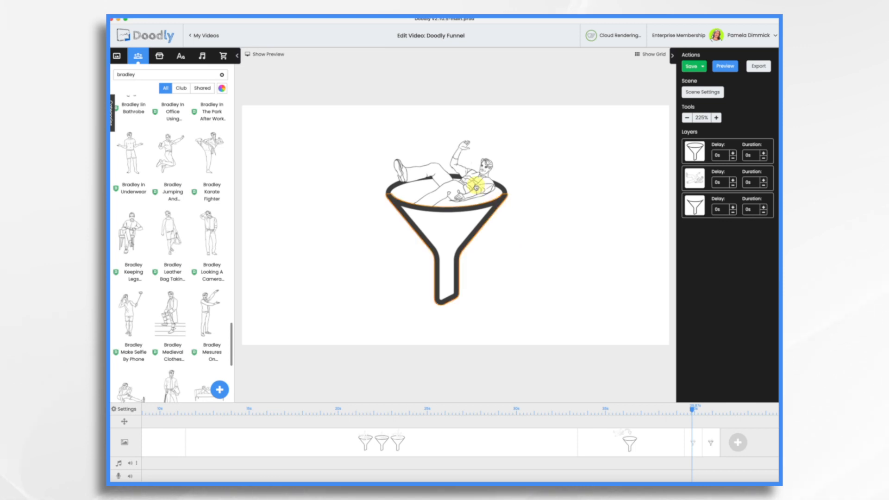
Shrink the falling character in the scene and lower it slightly into the funnel's mouth
left_click(476, 186)
left_click(461, 143)
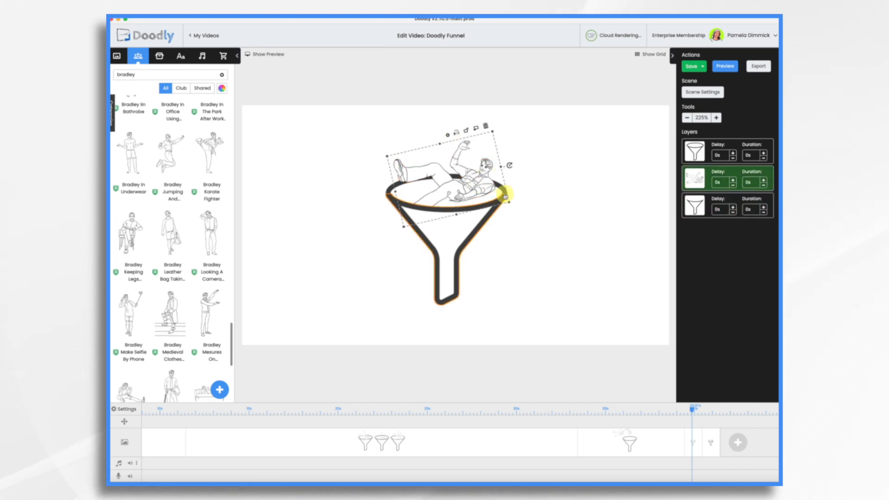
left_click_drag(509, 203, 445, 193)
key("super+z")
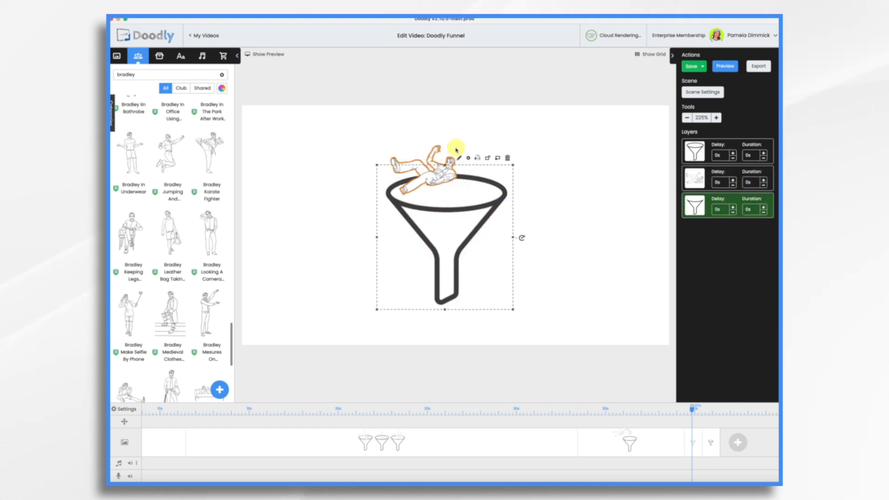
left_click(435, 148)
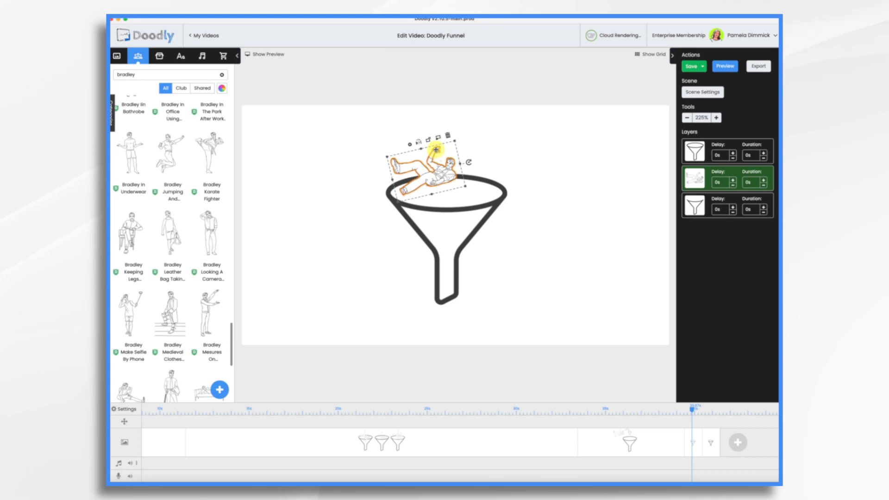
left_click_drag(435, 150, 435, 160)
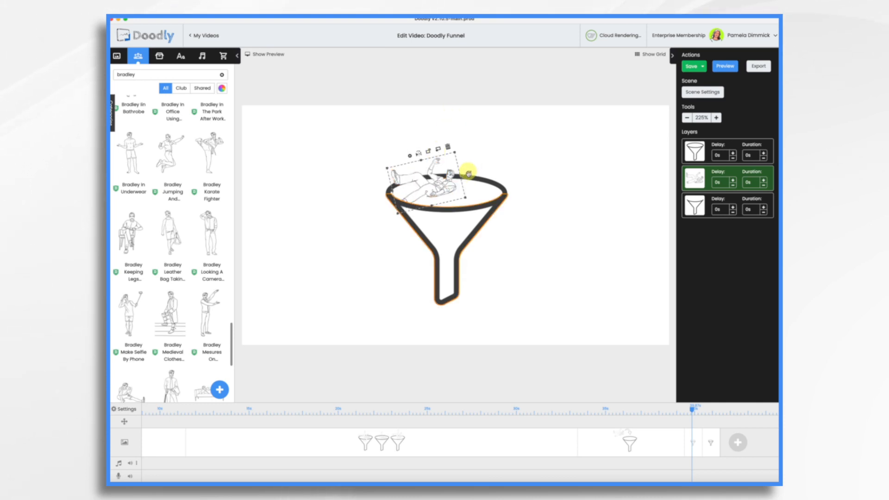
Tilt the character counterclockwise and nudge it right and down until only its upper body shows above the funnel's front rim
left_click_drag(468, 172, 463, 163)
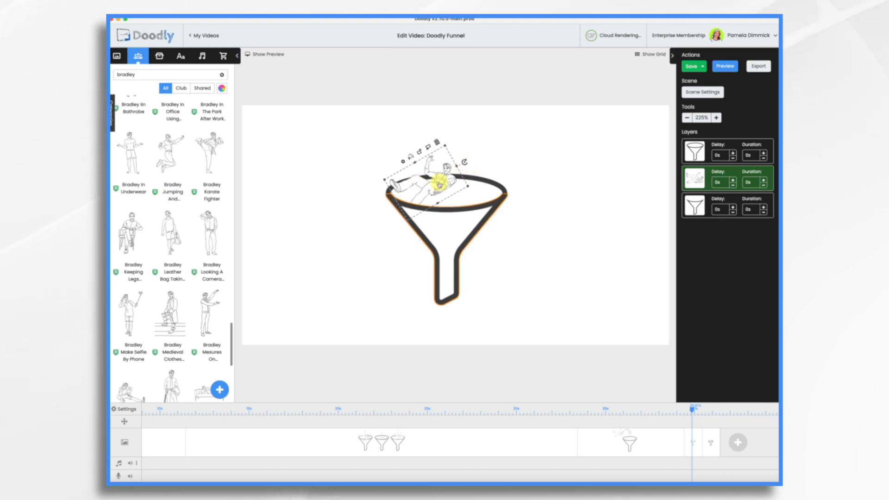
left_click_drag(432, 183, 440, 184)
key("Right")
key("Right")
key("Right")
key("Right")
key("Down")
key("Down")
key("Down")
key("Down")
key("Down")
key("Down")
key("Down")
key("Down")
key("Down")
key("Down")
key("Down")
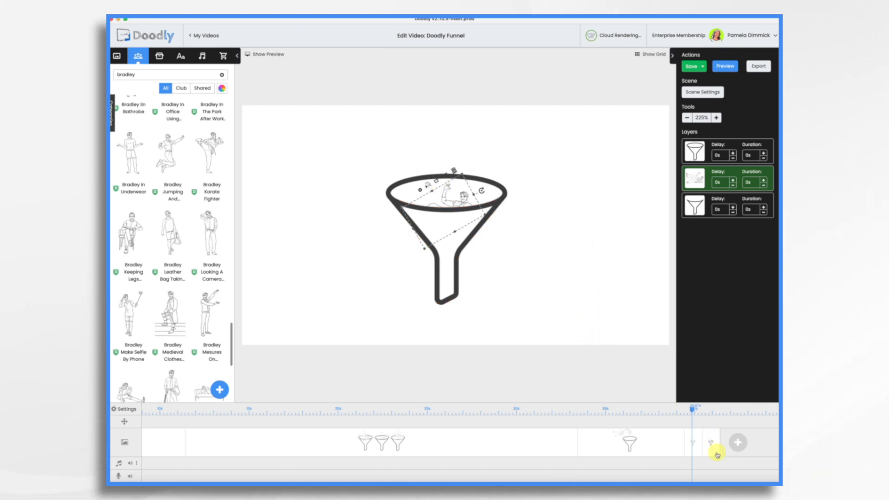
Duplicate the last scene, with the tilted character sunk into the funnel
scroll(714, 454, "right", 1)
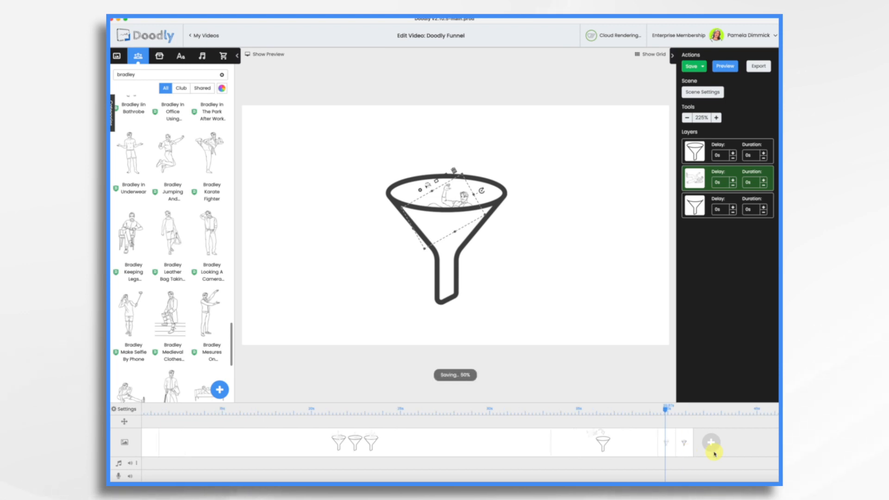
right_click(688, 450)
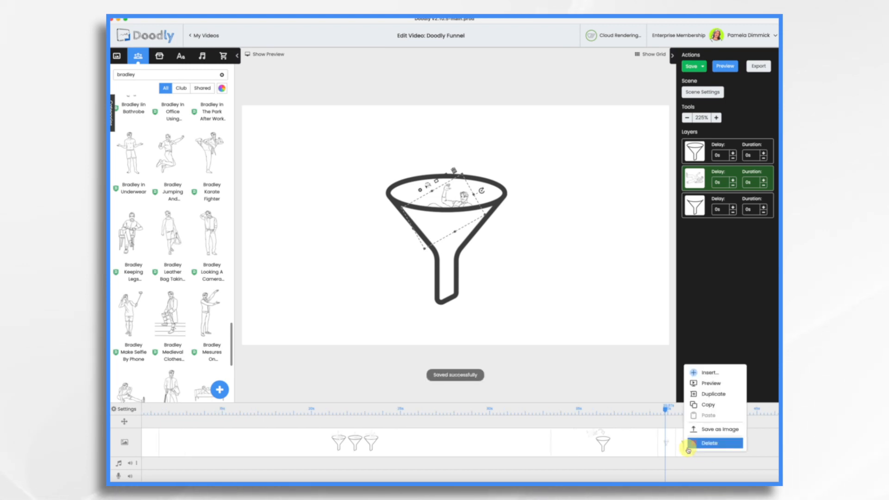
left_click(703, 395)
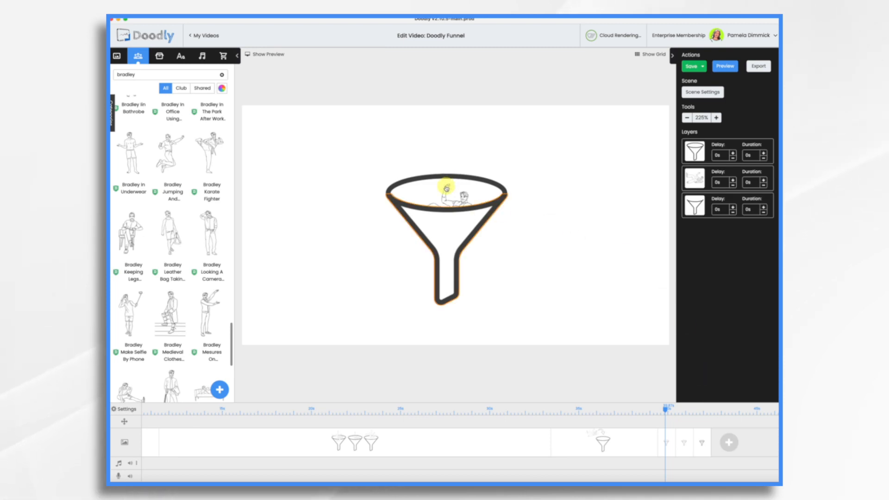
Sink the character deeper into the funnel and rotate it further counterclockwise so only the tips of its hand and head peek out
left_click(704, 180)
key("Down")
key("Down")
key("Down")
key("Down")
key("Down")
key("Down")
key("Down")
key("Down")
key("Down")
key("Down")
key("Down")
key("Down")
key("Down")
key("Down")
key("Down")
key("Down")
key("Down")
key("Down")
key("Down")
key("Down")
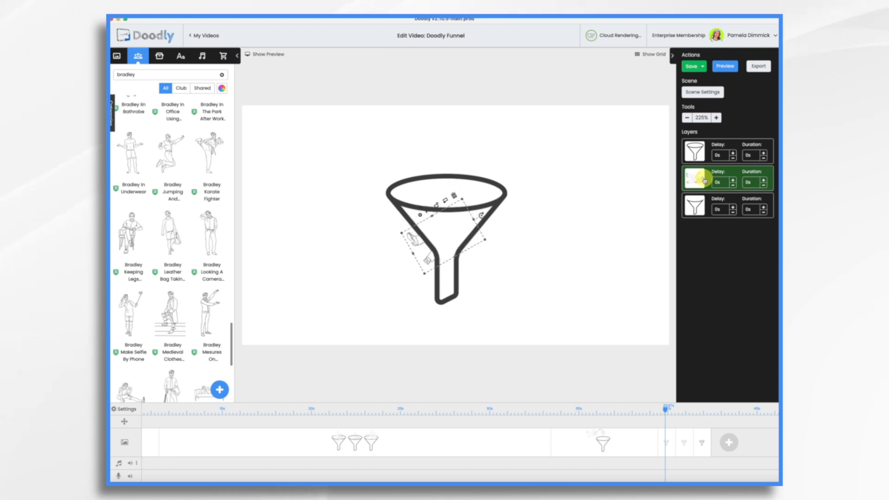
key("Up")
key("Up")
key("Up")
key("Up")
key("Up")
key("Up")
key("Up")
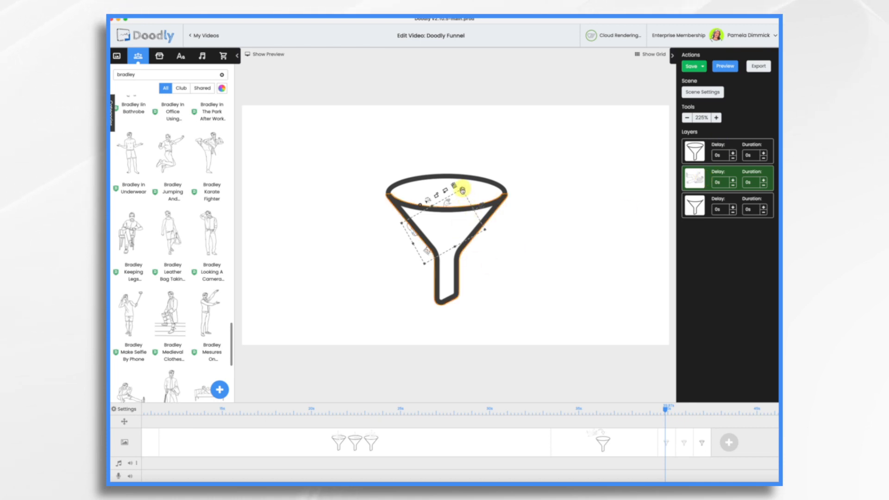
mouse_move(462, 190)
left_mouse_down()
mouse_move(452, 207)
mouse_move(469, 200)
left_mouse_up()
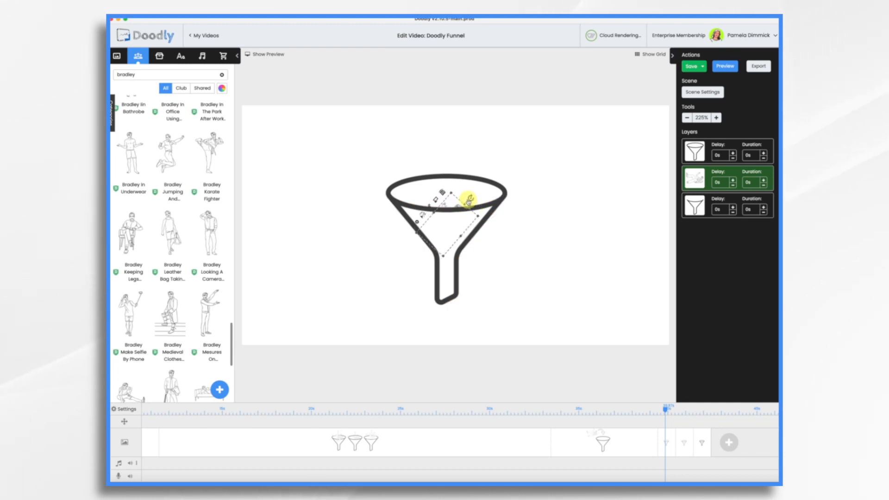
Duplicate the scene with the nearly hidden character and delete the character layer to leave only the two funnel layers
right_click(704, 452)
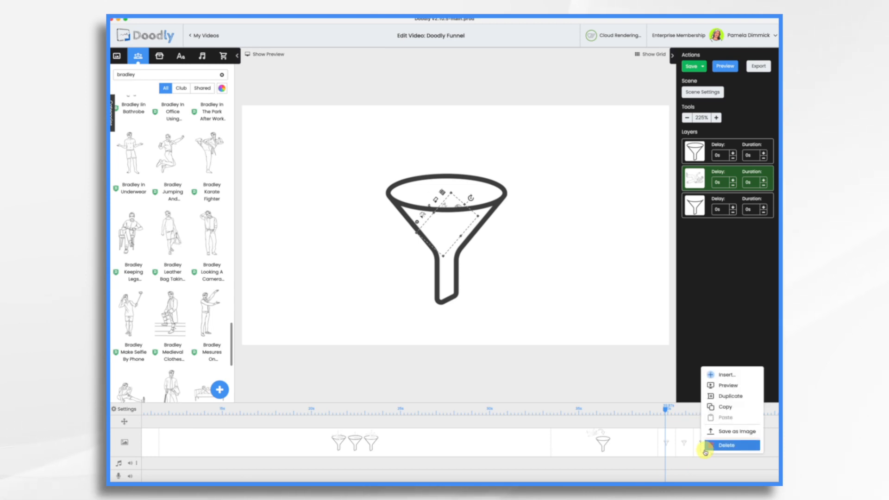
left_click(716, 400)
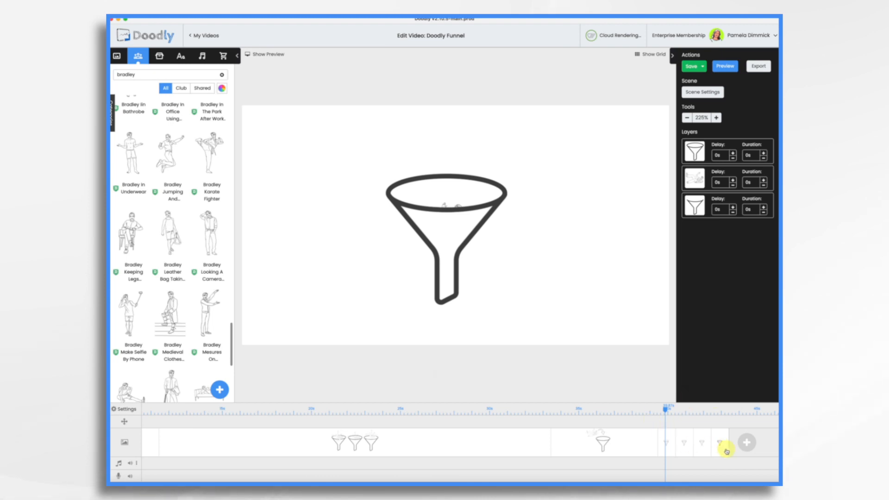
scroll(721, 450, "right", 1)
left_click(694, 179)
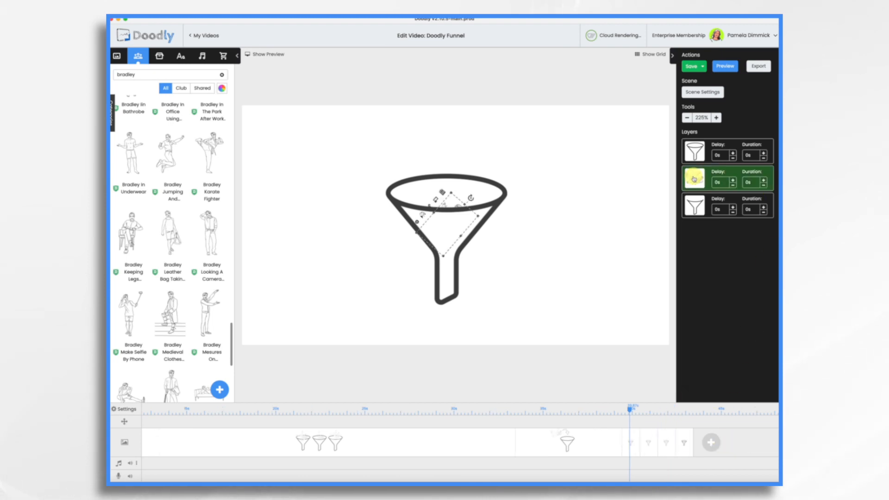
left_click(441, 193)
left_click(462, 273)
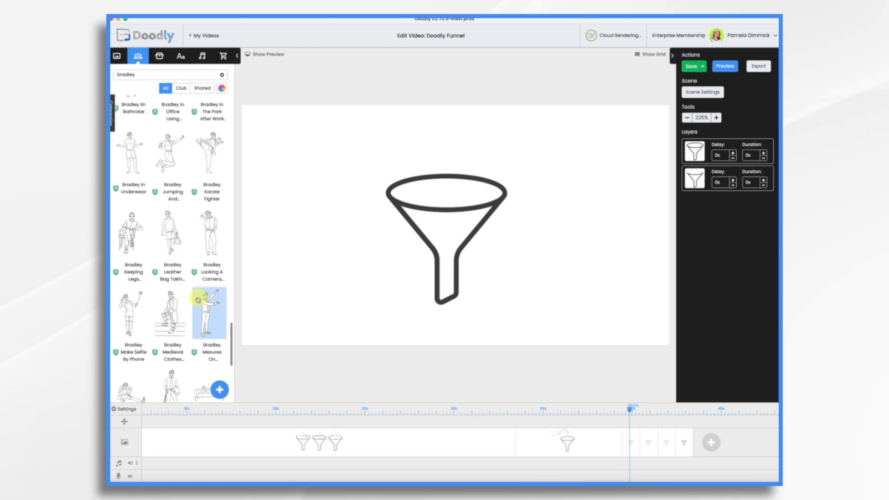
Add the jumping Bradley character to the final scene, scale it down and place it directly beneath the funnel's spout
scroll(194, 320, "up", 3)
left_click_drag(172, 238, 442, 344)
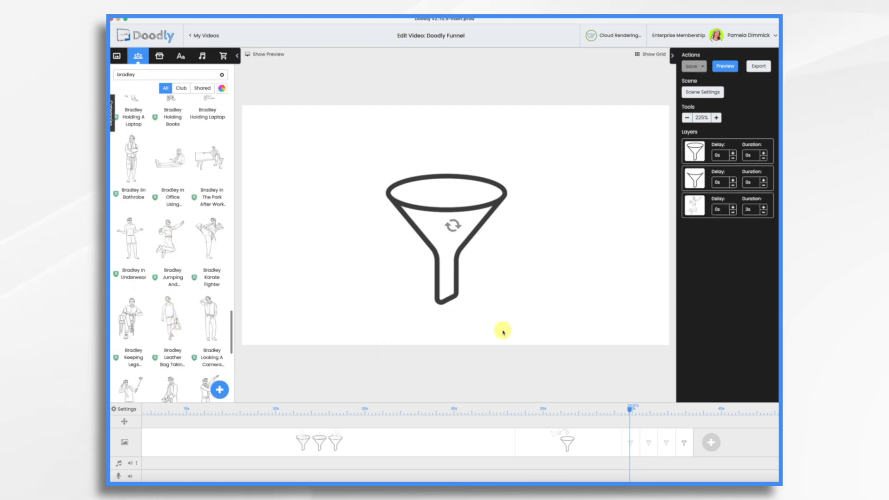
left_click_drag(496, 263, 474, 293)
left_click_drag(427, 334, 450, 342)
left_click(589, 278)
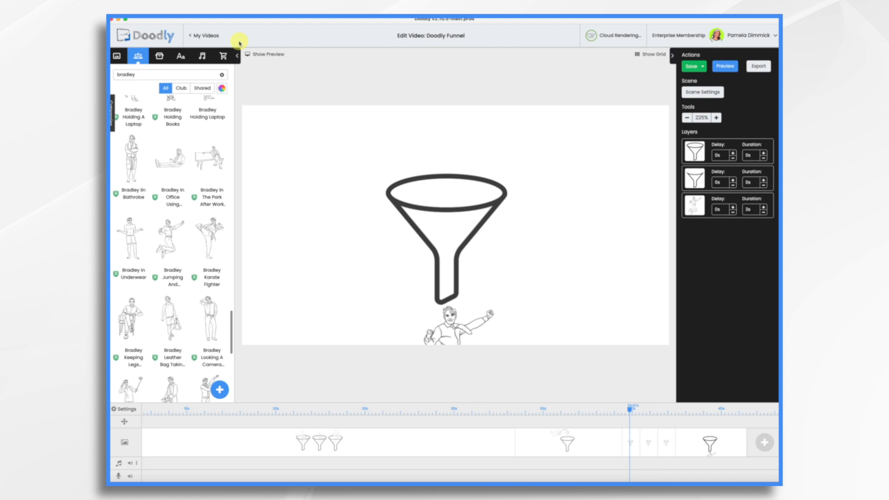
Preview the final scene and set the jumping character layer's duration to 0s
left_click(254, 54)
left_click(247, 289)
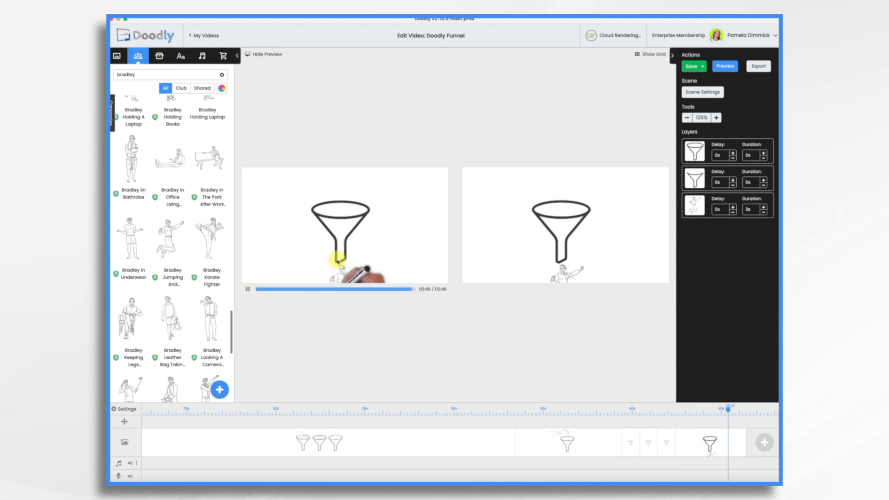
left_click(764, 213)
left_click(764, 213)
left_click(764, 213)
left_click(764, 213)
Play the preview from 00:32 to check the whole funnel fall sequence
left_click(506, 409)
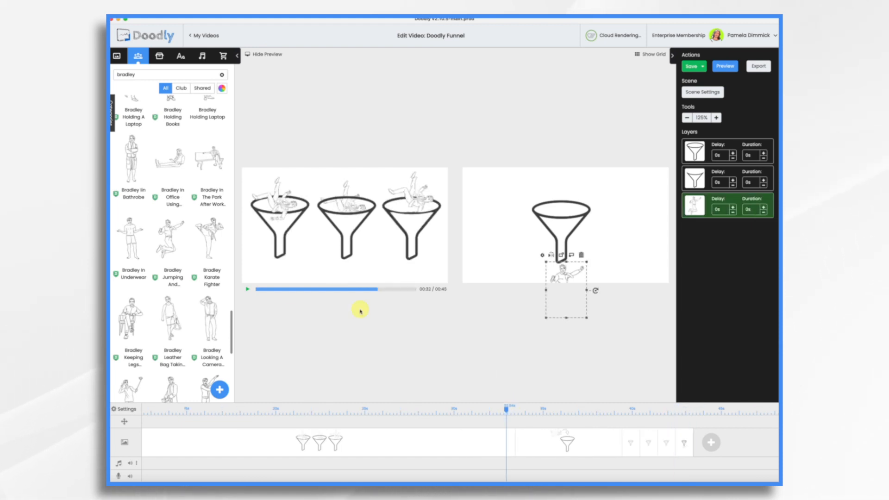
left_click(249, 290)
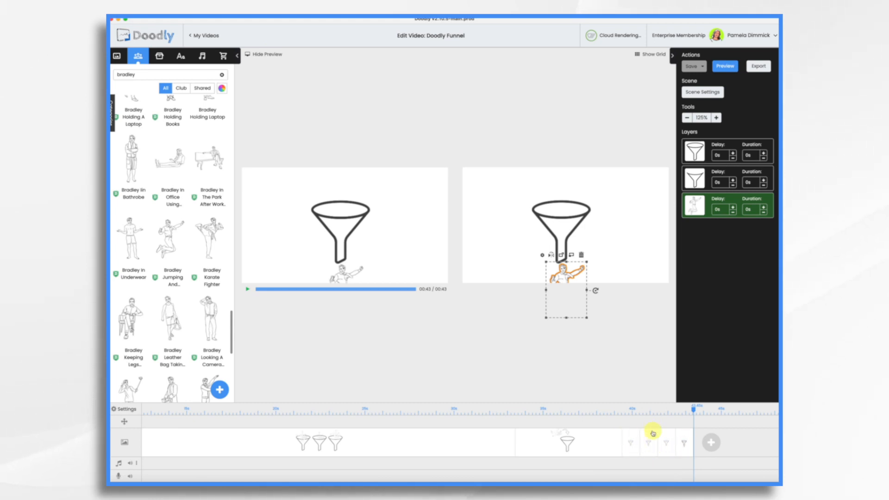
Set the extra time of the three short falling scenes to 0.5s each and the final jumping-character scene's extra time to 5s
left_click(702, 91)
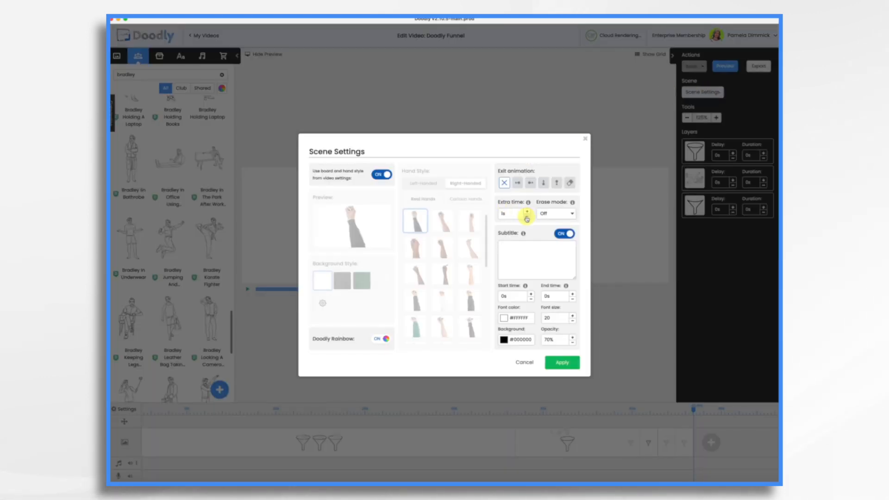
left_click(560, 365)
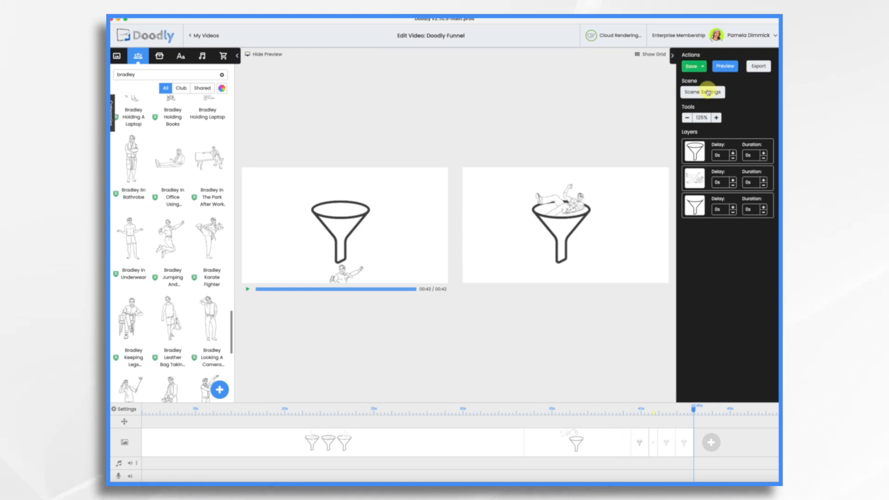
left_click(709, 92)
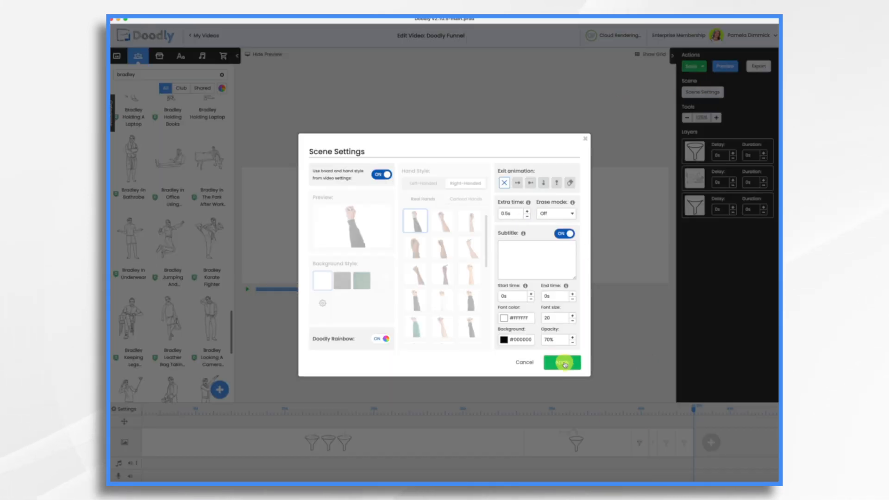
left_click(562, 362)
left_click(705, 92)
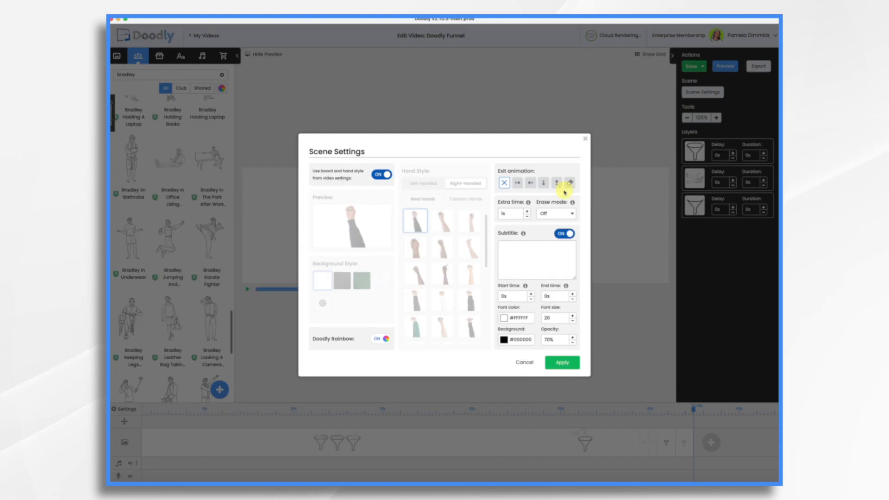
left_click(569, 366)
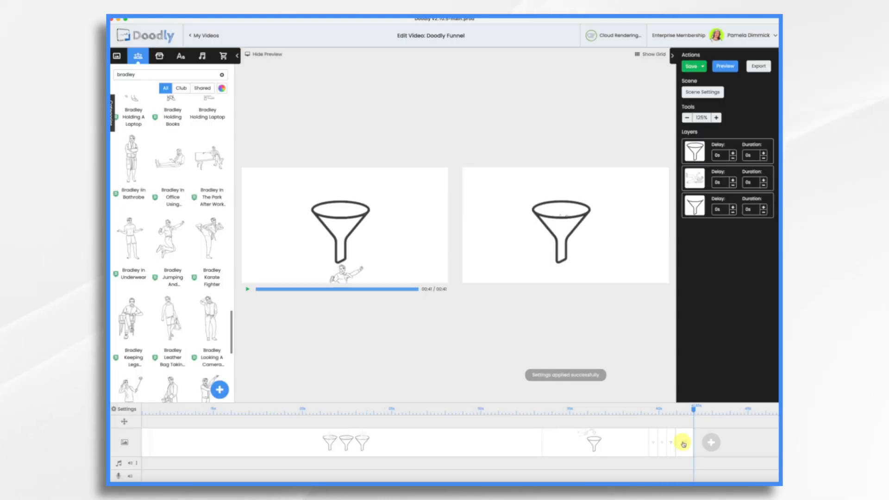
left_click(702, 91)
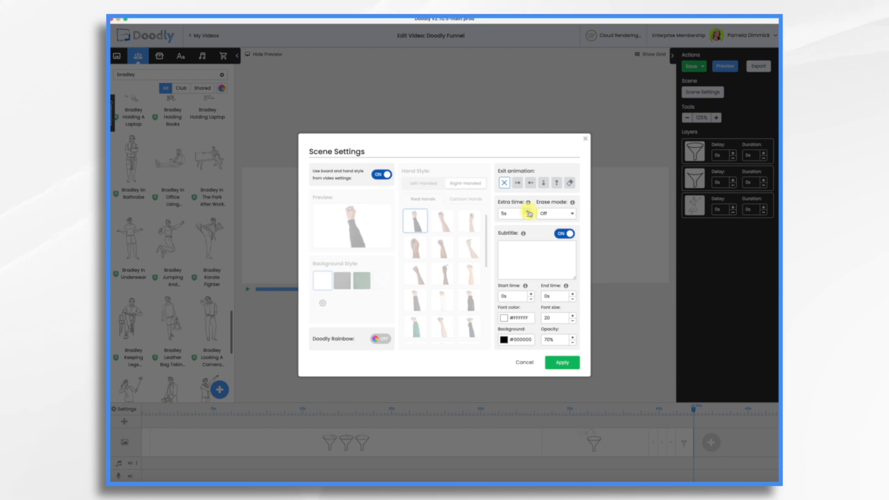
left_click(563, 362)
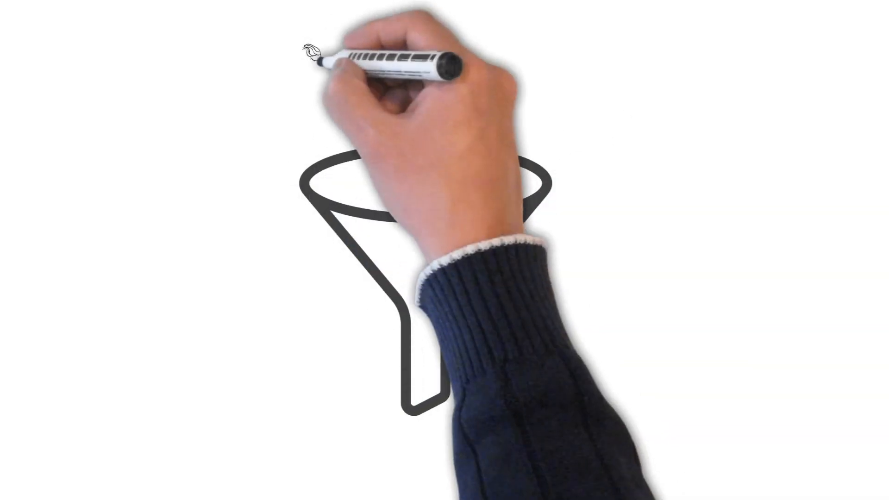